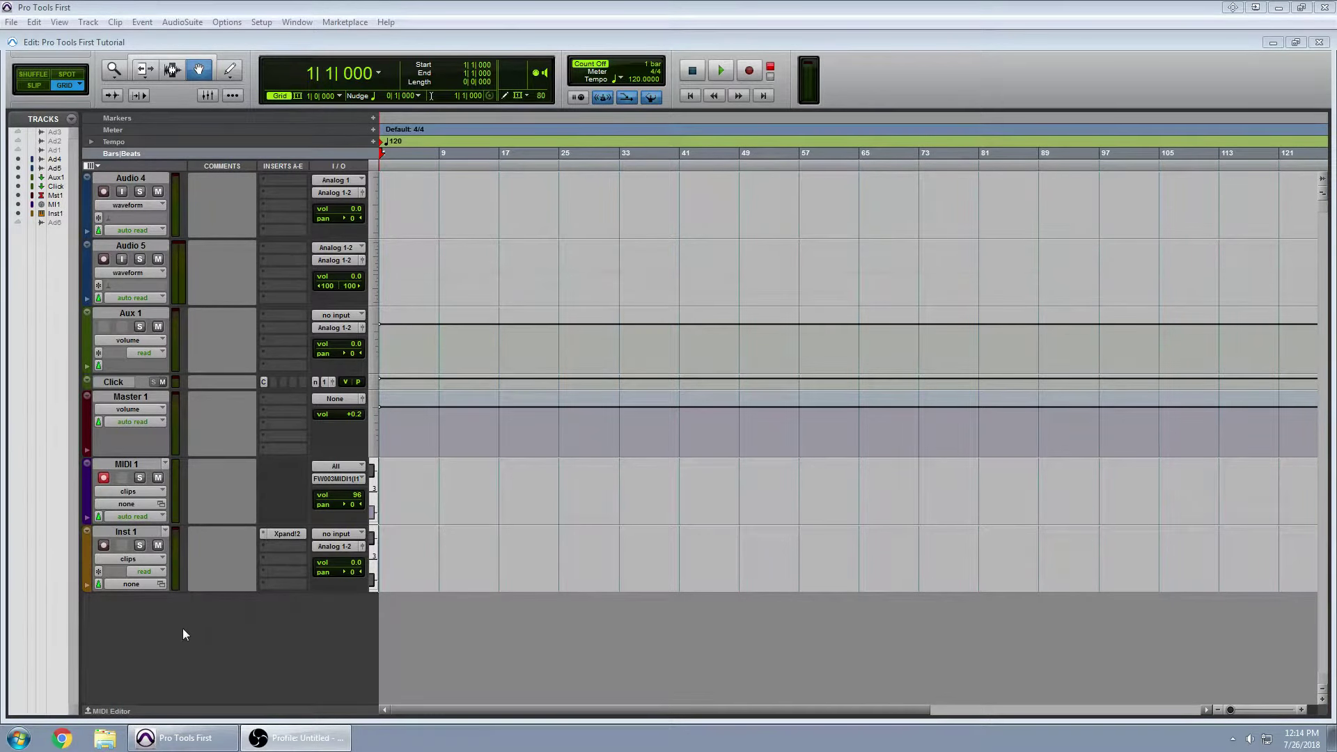
Delete the Inst 1 track from the session, confirming its removal.
{"action": "left_click", "coordinate": [126, 530]}
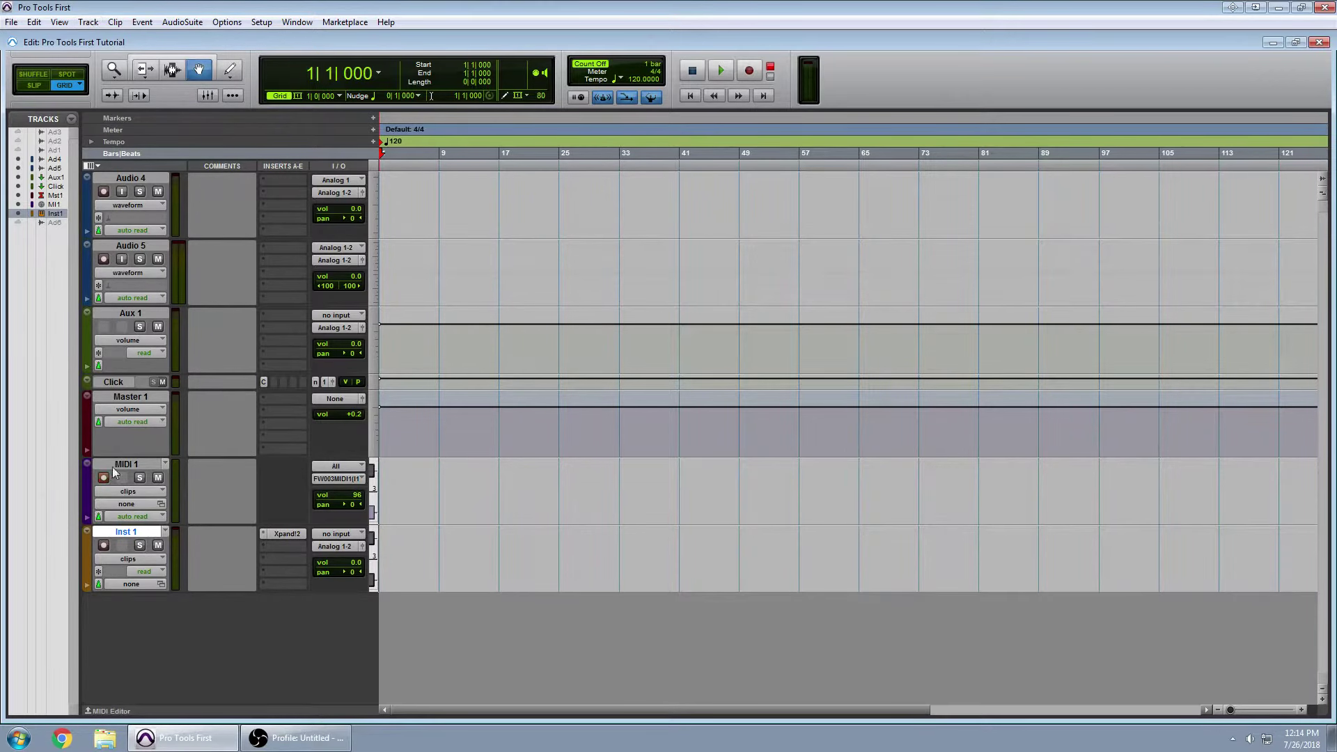
{"action": "left_click", "coordinate": [89, 22]}
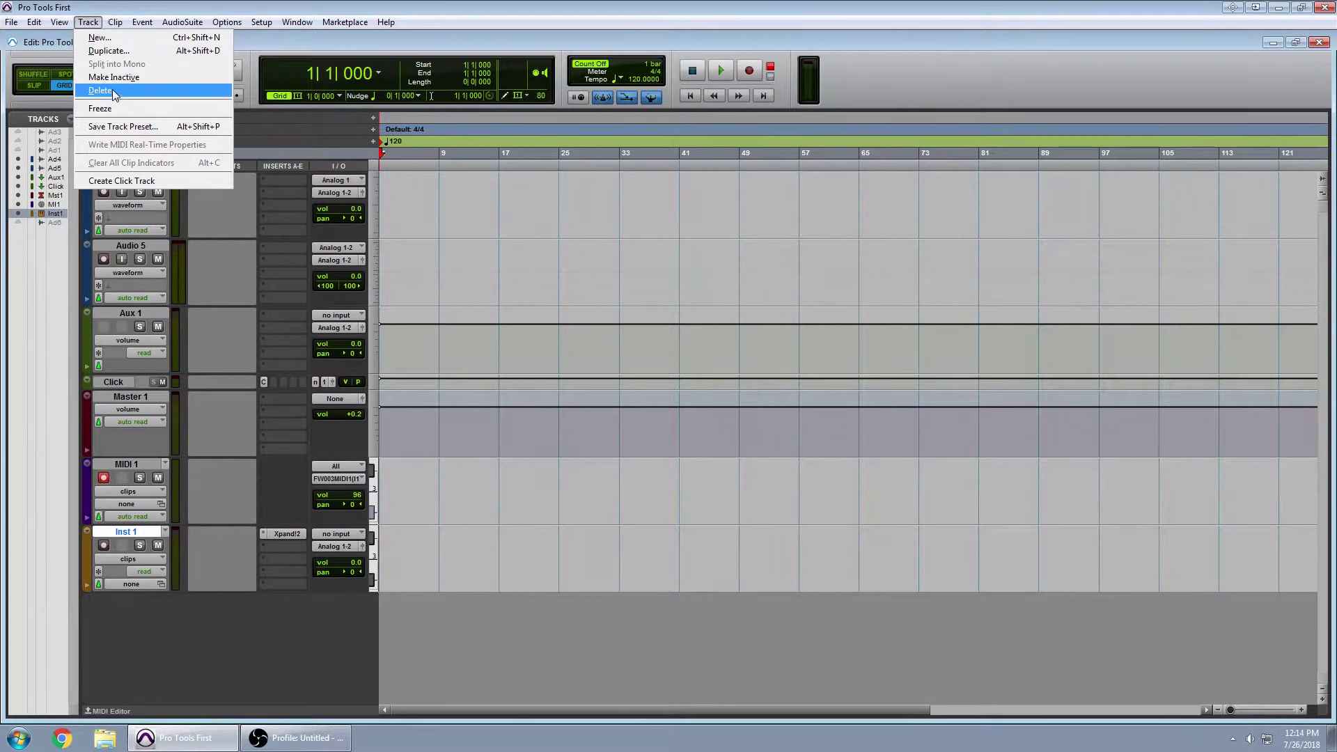
{"action": "left_click", "coordinate": [114, 91]}
{"action": "left_click", "coordinate": [780, 298]}
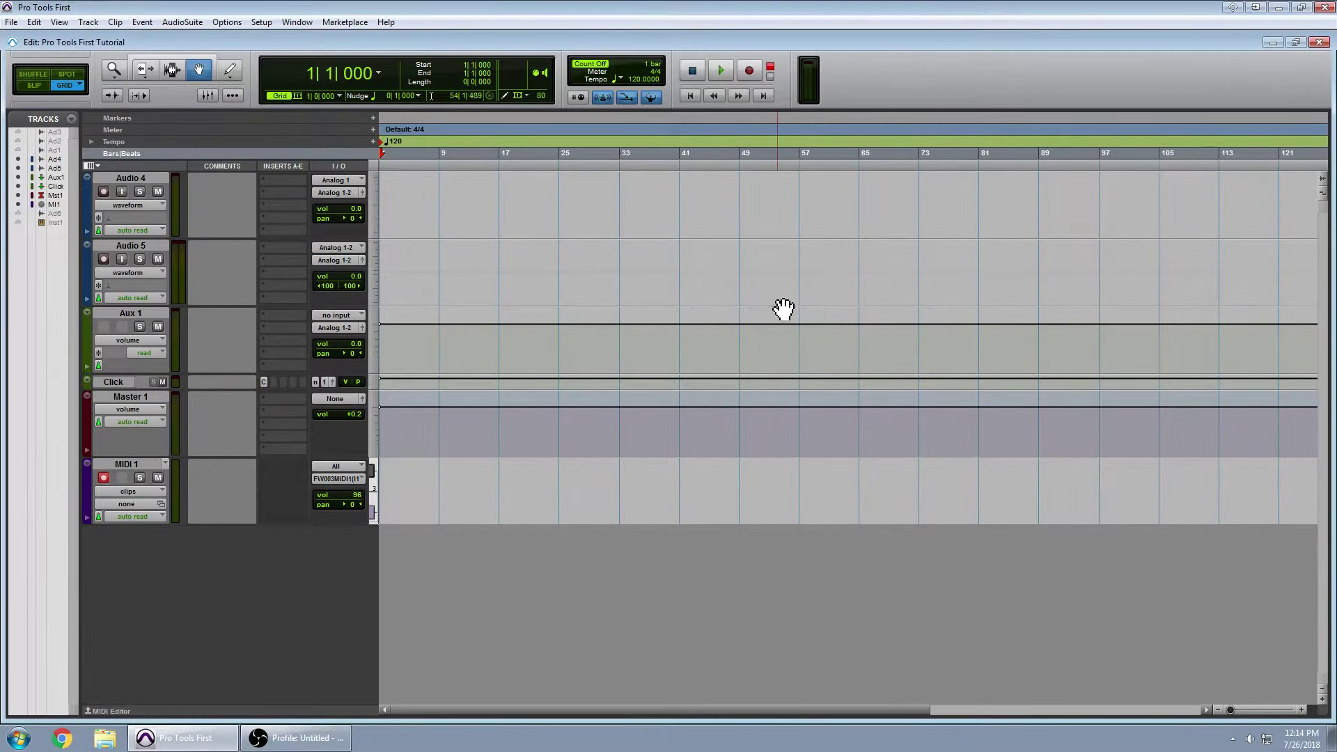
Delete all remaining tracks together, from Audio 4 through MIDI 1, so the session is empty.
{"action": "left_click", "coordinate": [137, 179]}
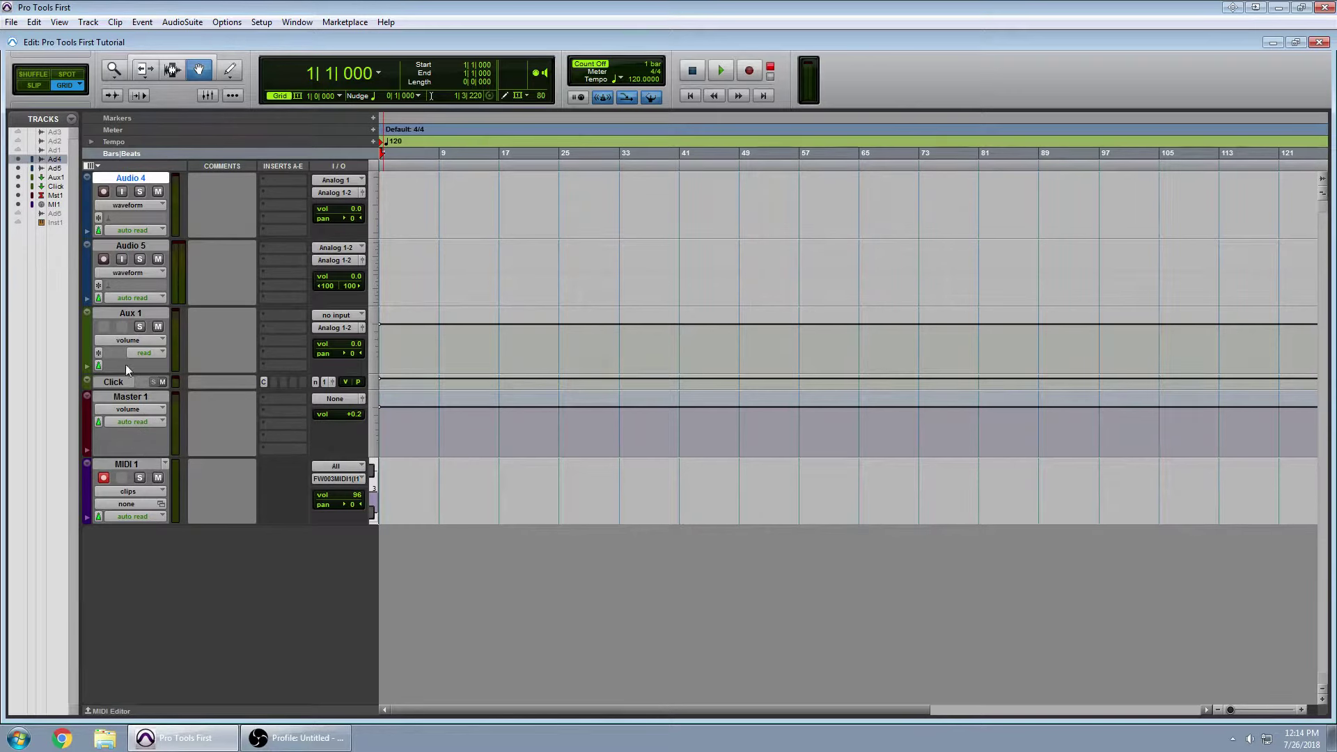
{"action": "left_click", "coordinate": [136, 461], "text": "shift"}
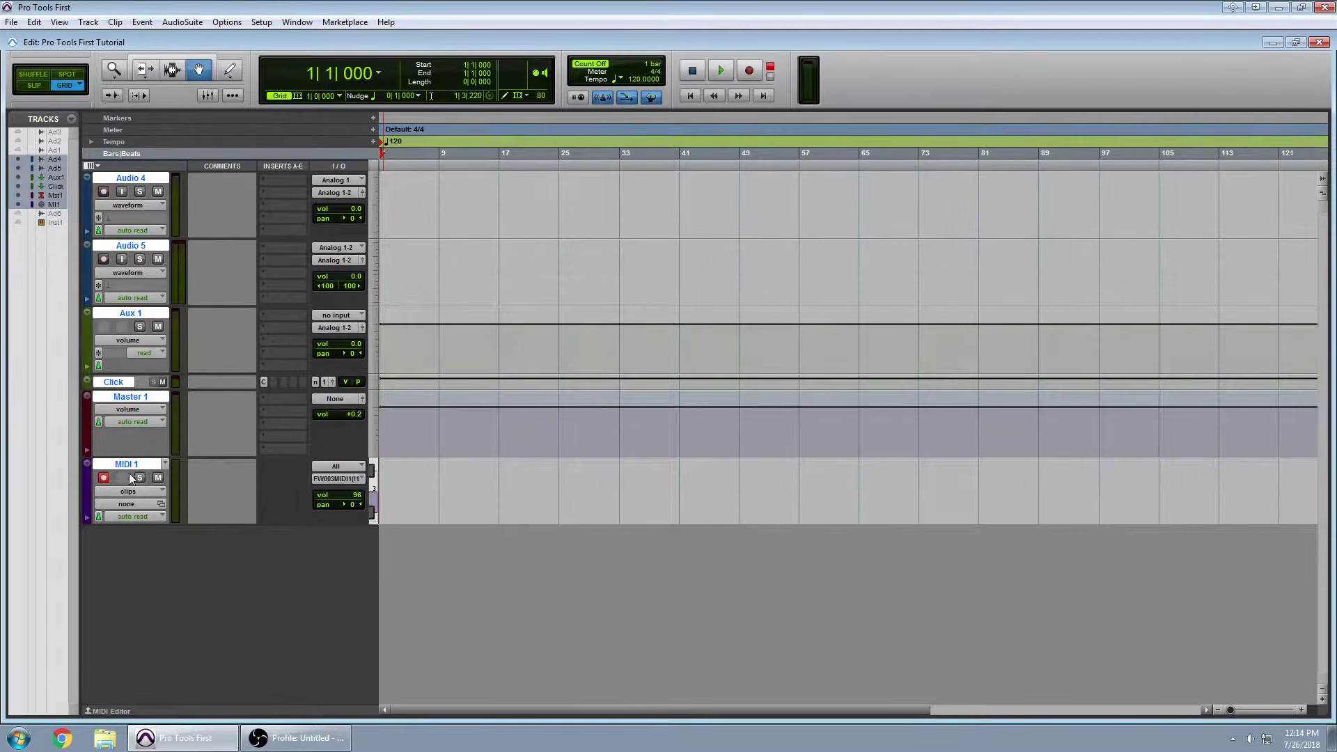
{"action": "left_click", "coordinate": [89, 22]}
{"action": "left_click", "coordinate": [99, 90]}
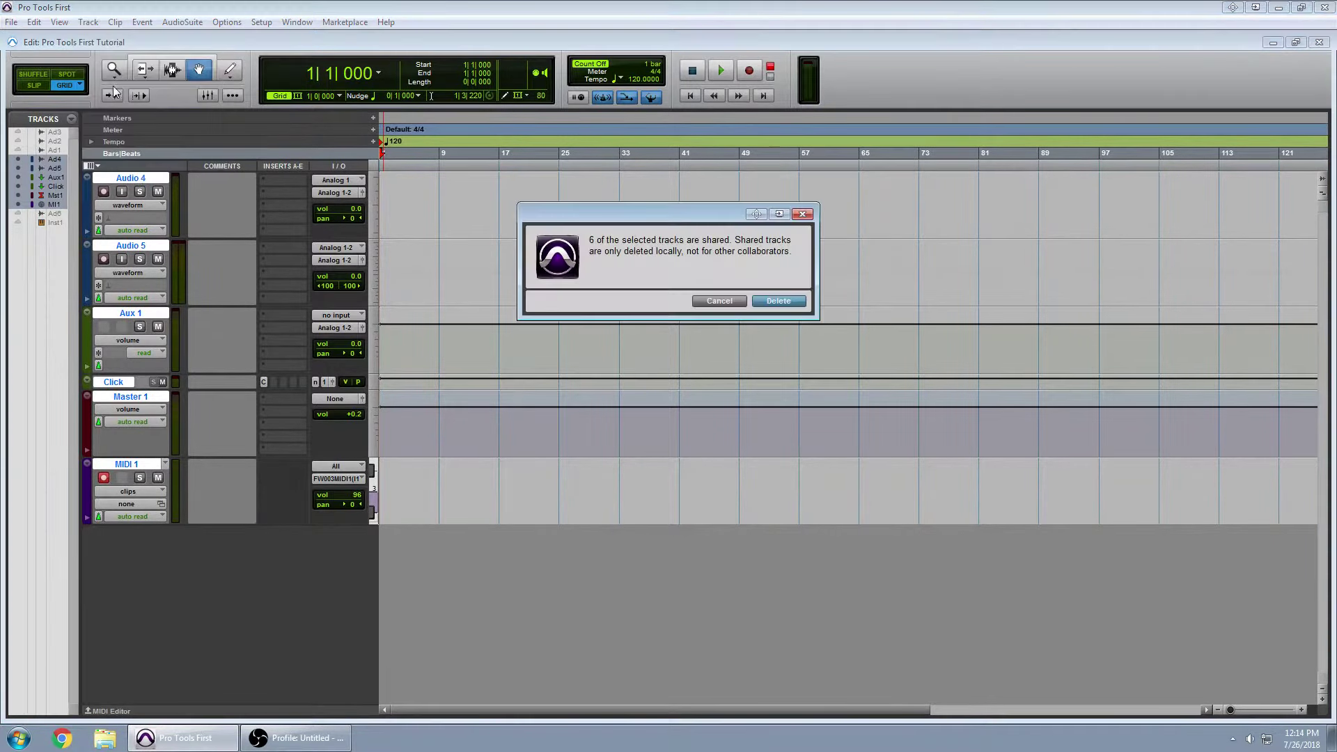
{"action": "left_click", "coordinate": [773, 299]}
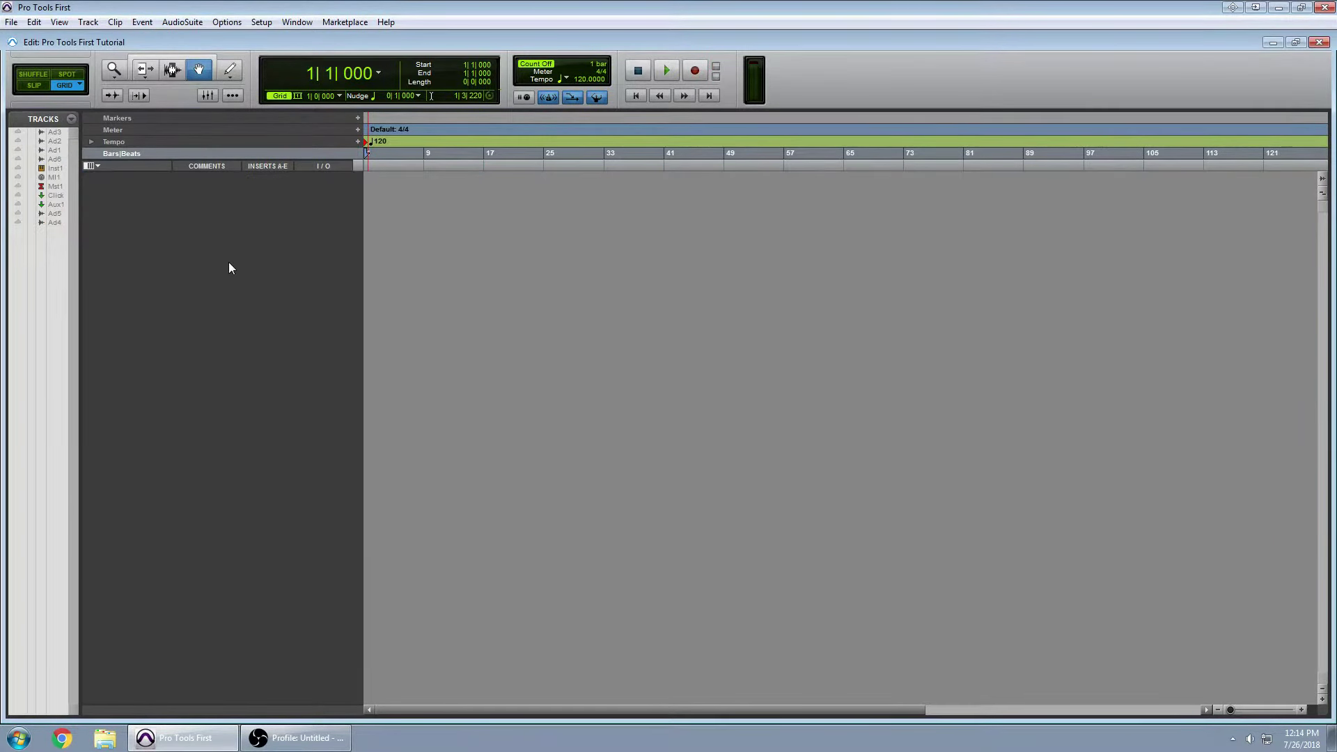
Create one new mono audio track in ticks and add a click track.
{"action": "left_click", "coordinate": [89, 22]}
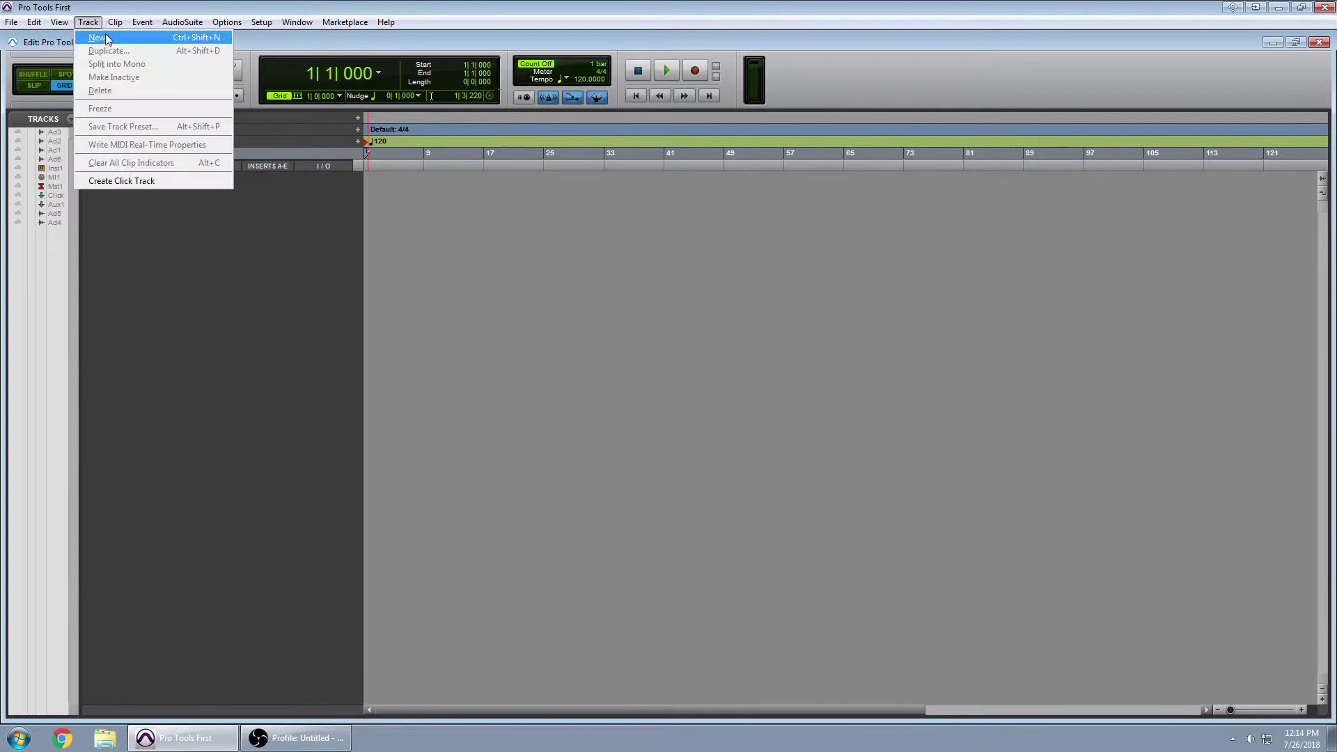
{"action": "left_click", "coordinate": [107, 38]}
{"action": "left_click", "coordinate": [845, 280]}
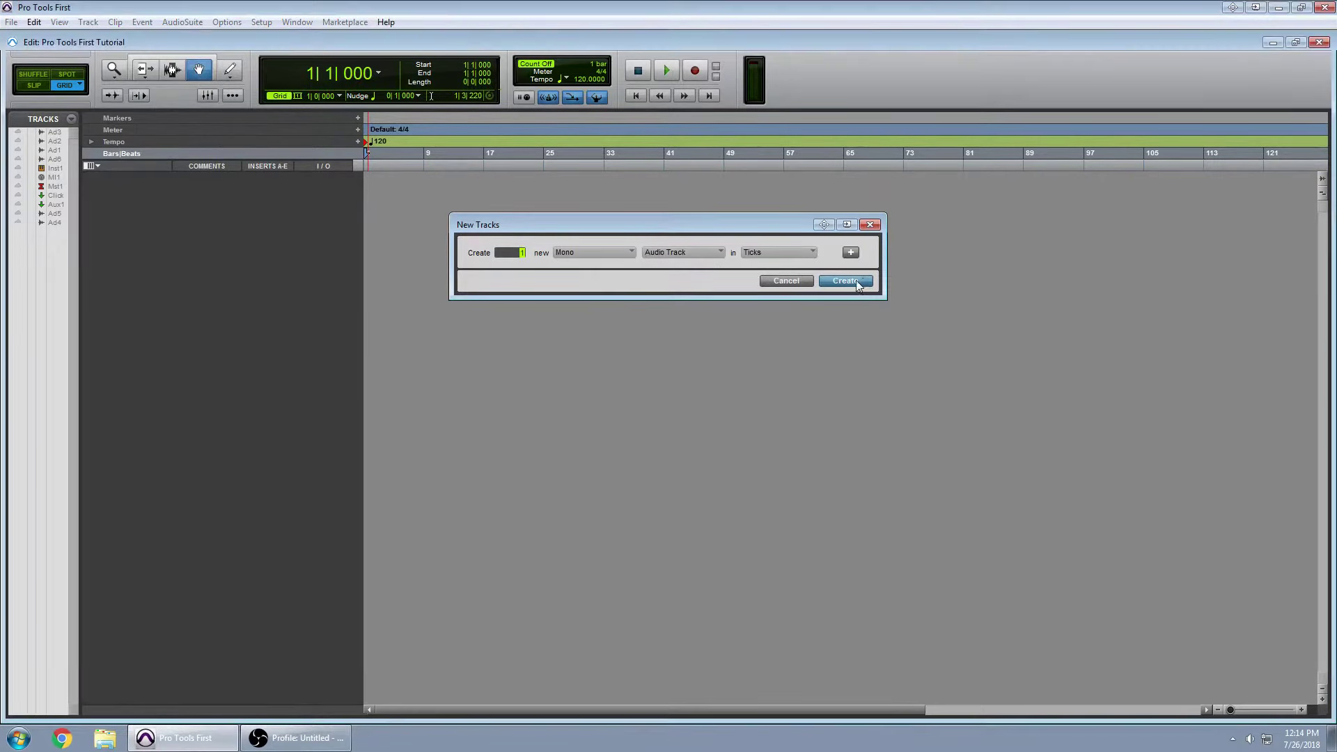
{"action": "left_click", "coordinate": [89, 23]}
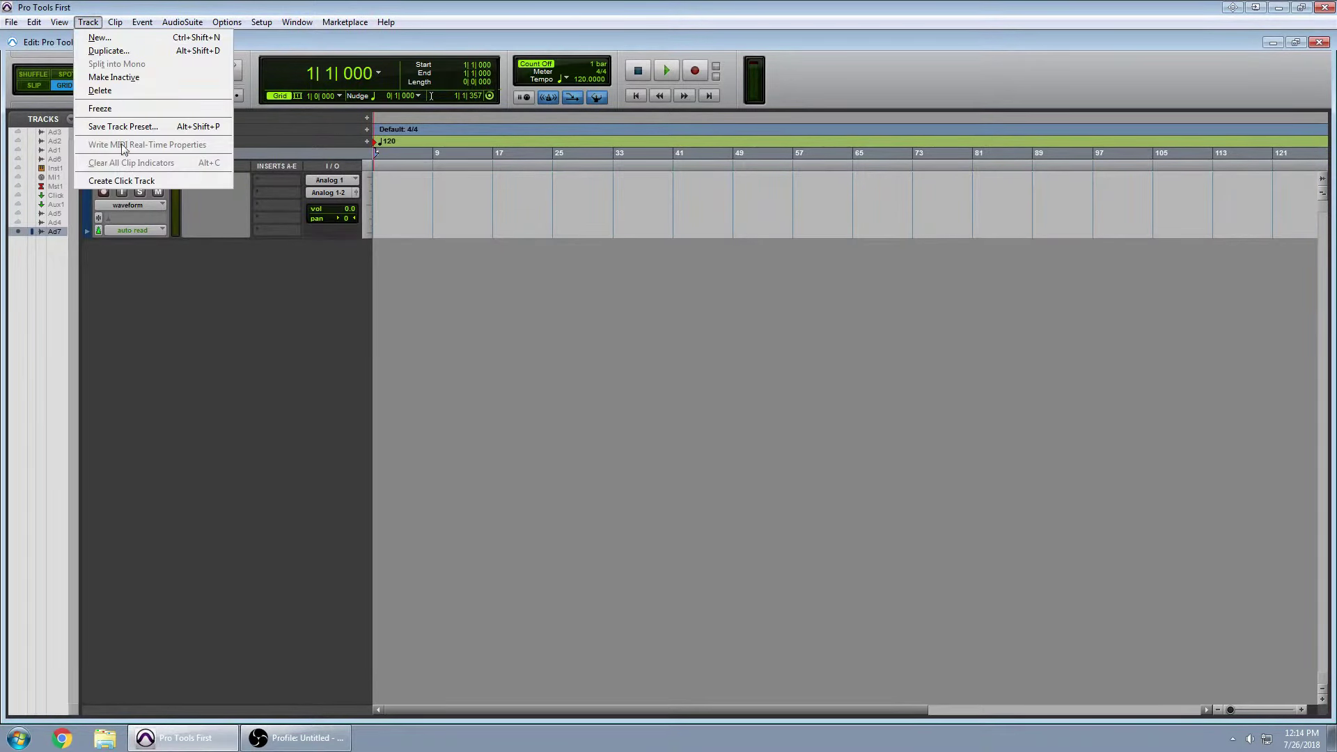
{"action": "left_click", "coordinate": [121, 180]}
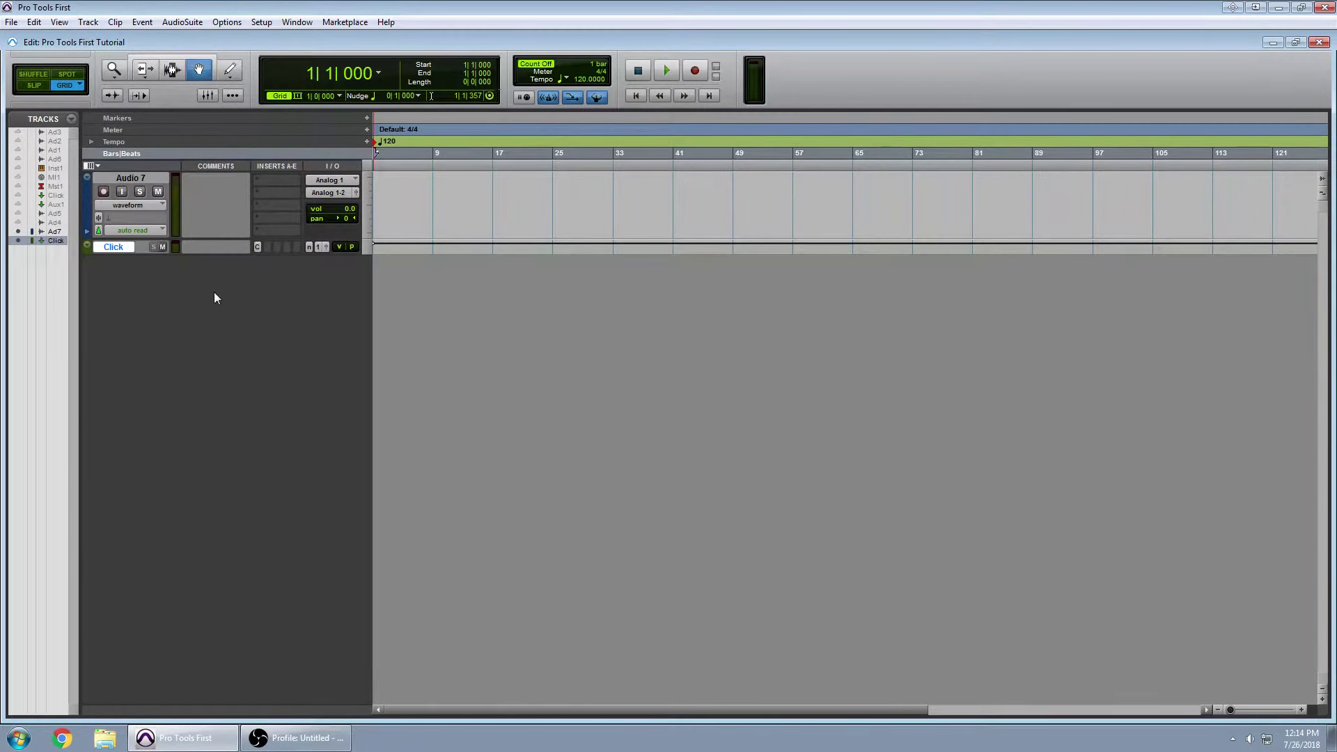
Rename the new audio track as Tamborim.
{"action": "double_click", "coordinate": [138, 176]}
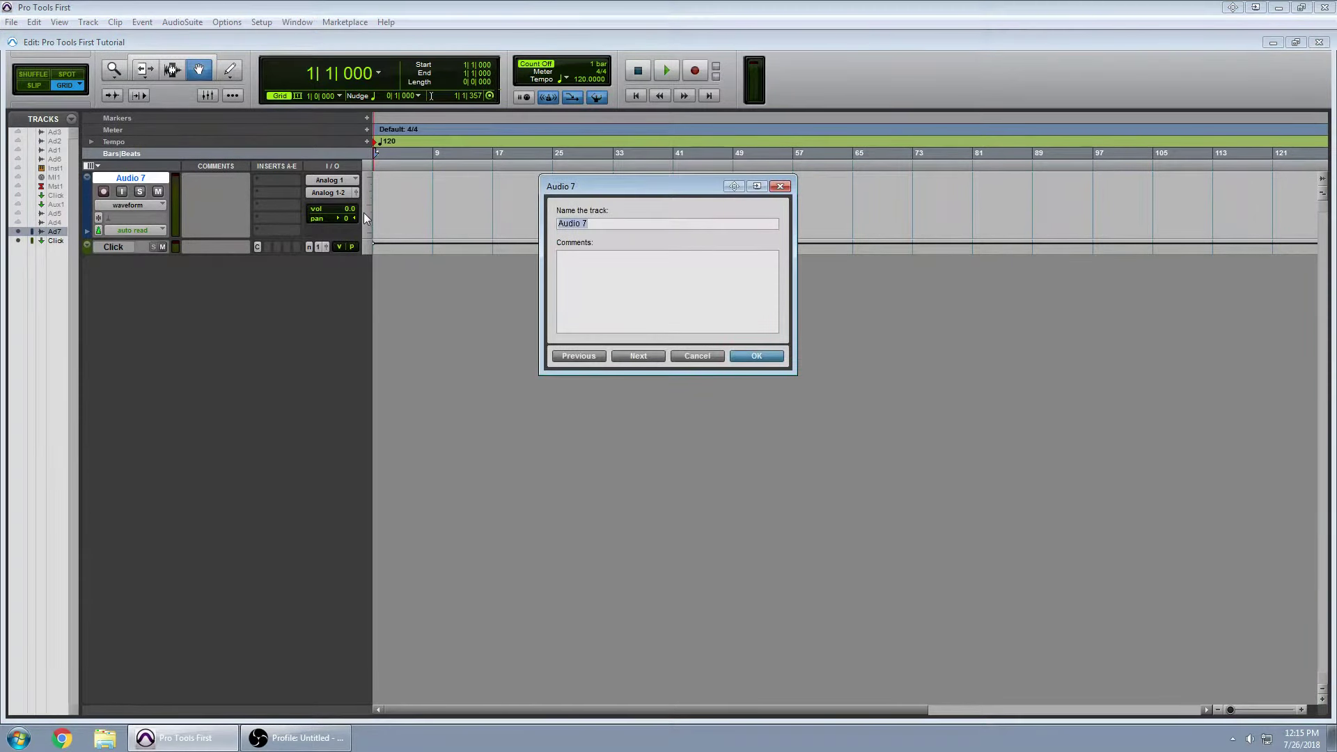
{"action": "type", "text": "Tamborim"}
{"action": "left_click", "coordinate": [757, 356]}
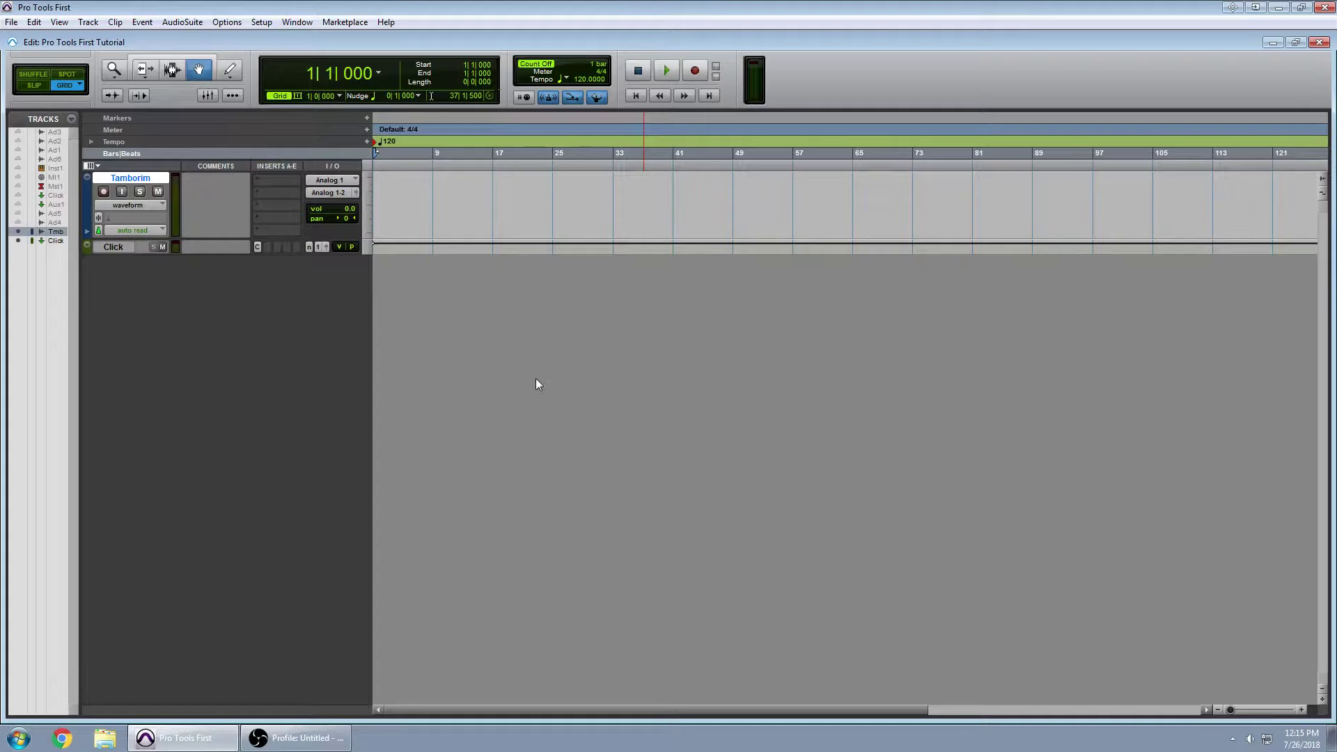
Arm the Tamborim track for recording, with Analog 1 (Mono) as its input and input monitoring enabled.
{"action": "left_click", "coordinate": [103, 192]}
{"action": "left_click", "coordinate": [338, 181]}
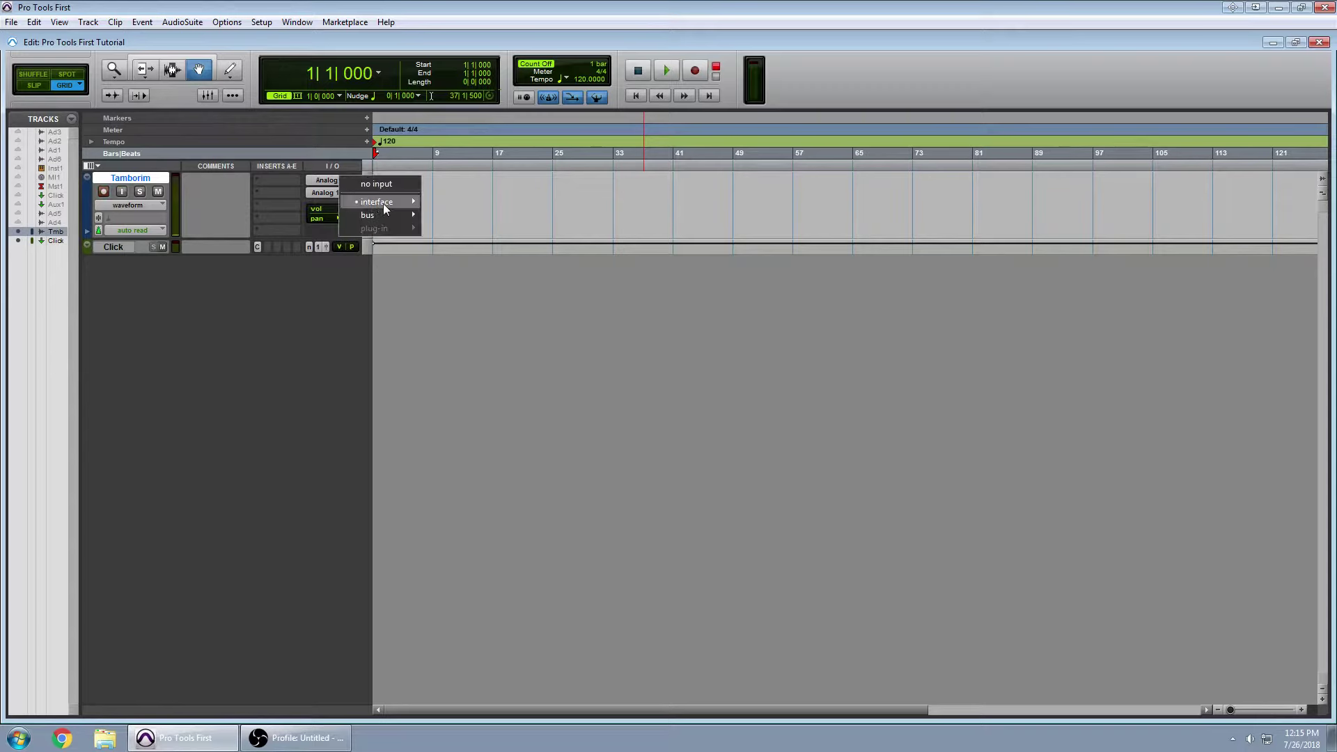
{"action": "mouse_move", "coordinate": [385, 208]}
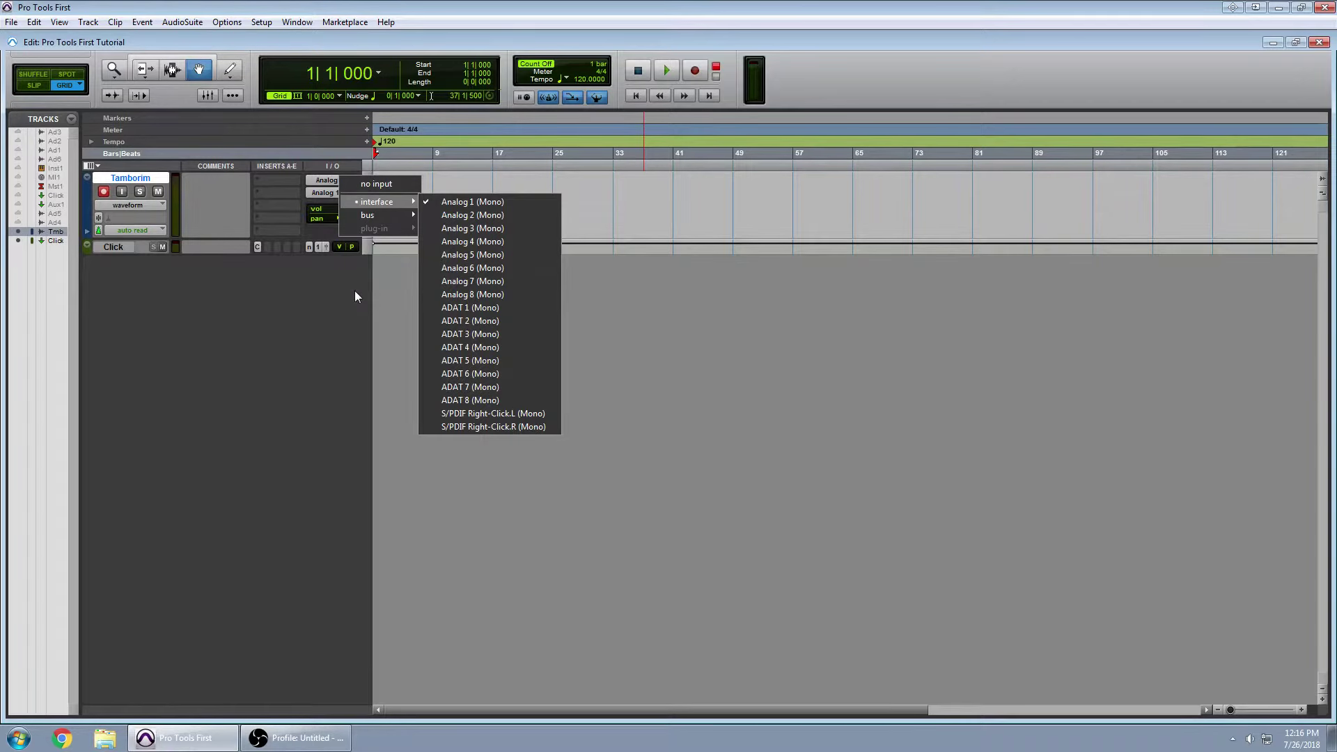
{"action": "left_click", "coordinate": [455, 202]}
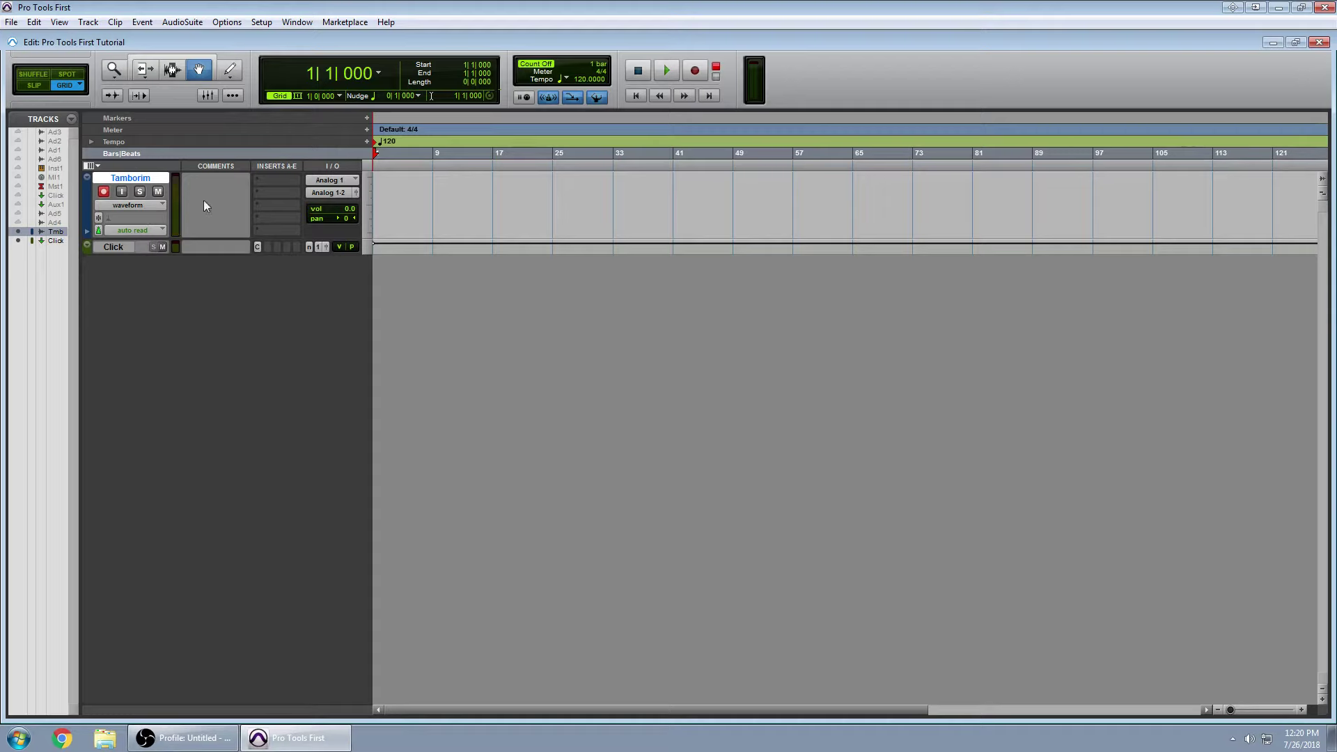
{"action": "left_click", "coordinate": [123, 192]}
Try recording a brief take on the Tamborim track from bar 1, and undo it.
{"action": "left_click", "coordinate": [695, 72]}
{"action": "left_click", "coordinate": [664, 71]}
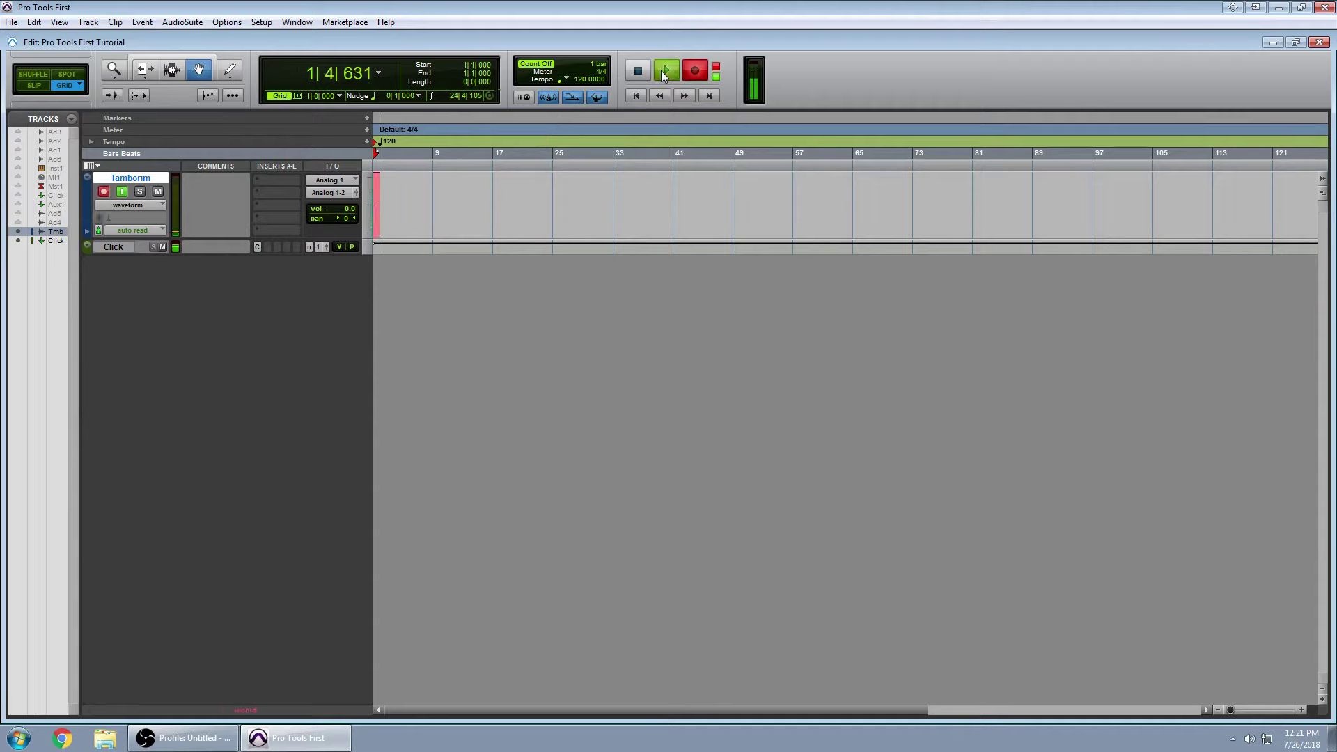
{"action": "left_click", "coordinate": [639, 71]}
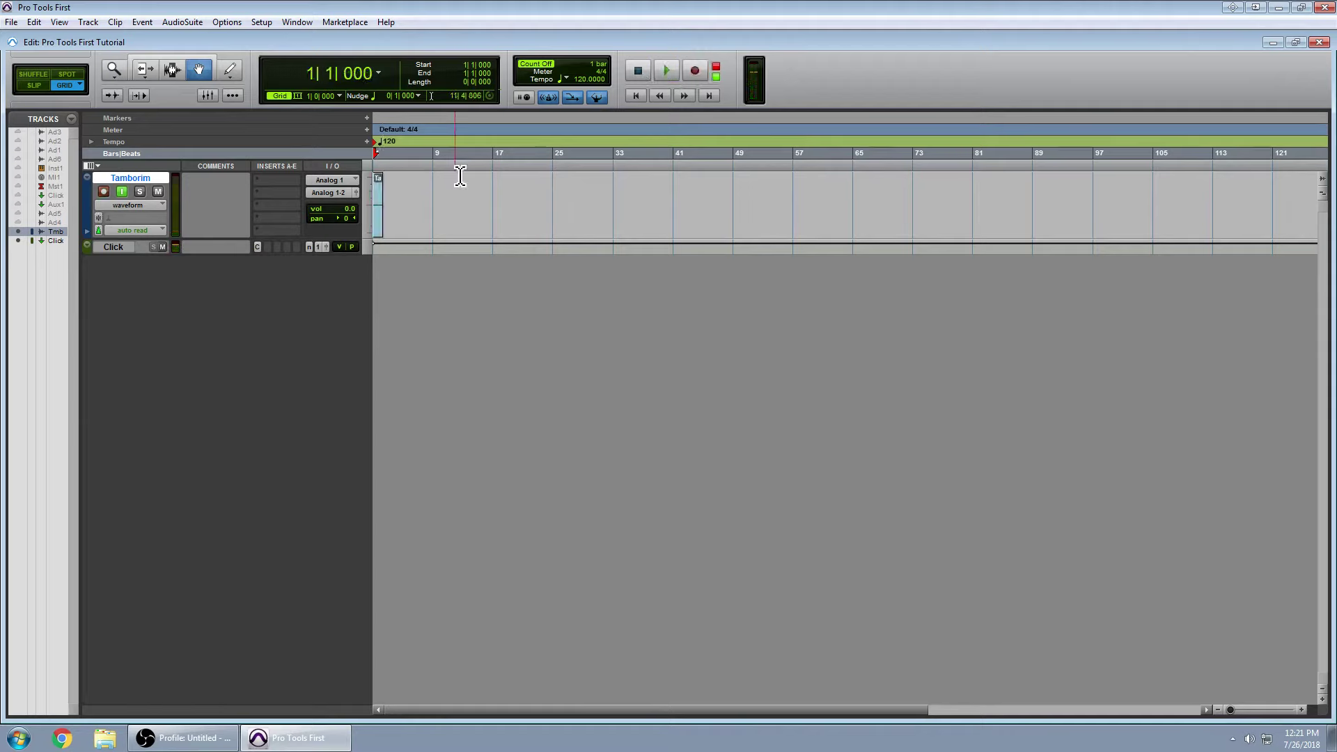
{"action": "key", "text": "ctrl+z"}
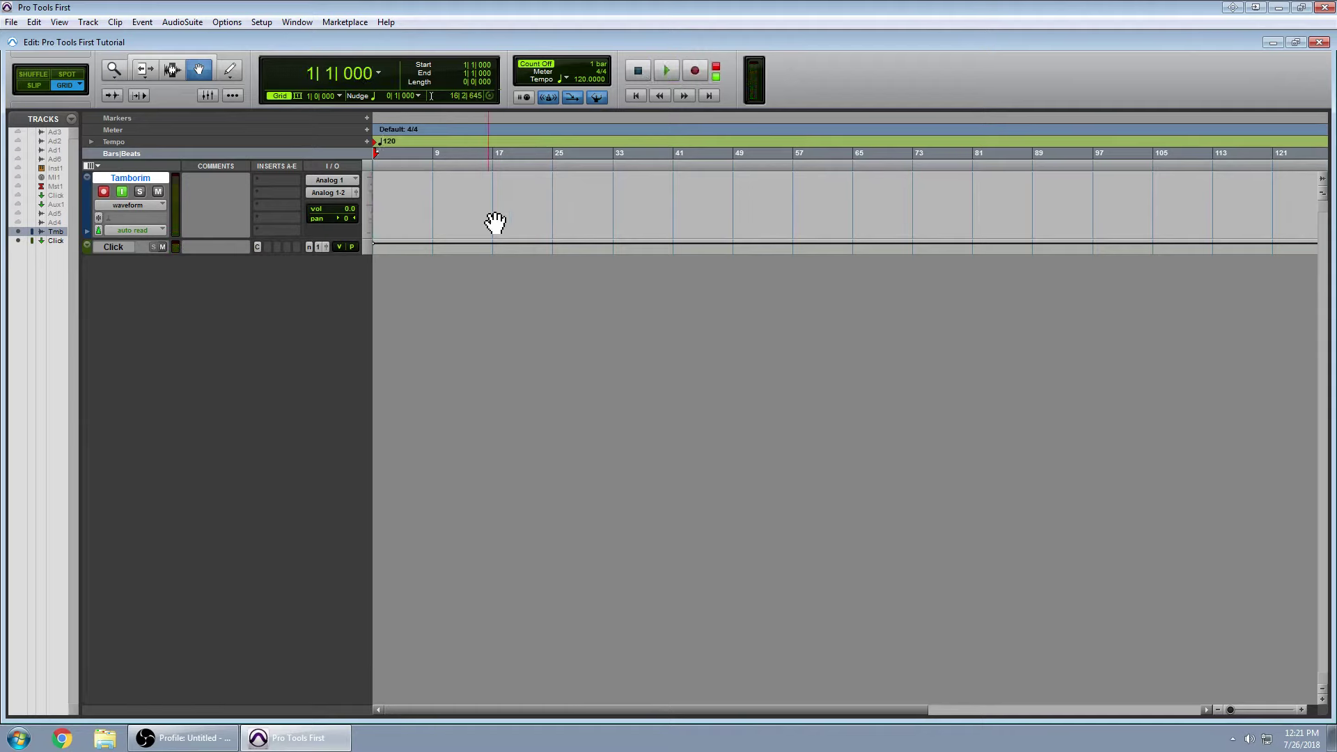
Record another trial take of about five bars on the Tamborim track and undo the recording.
{"action": "left_click", "coordinate": [695, 72]}
{"action": "left_click", "coordinate": [666, 72]}
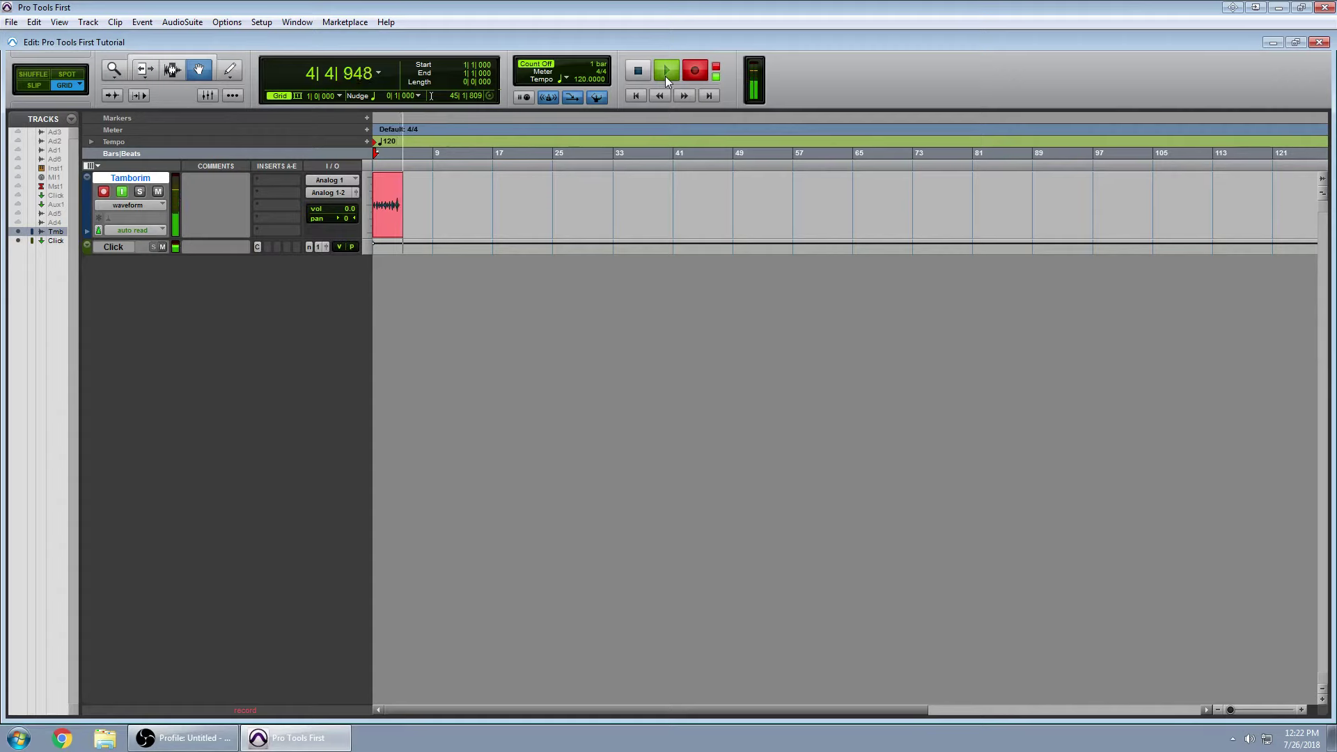
{"action": "left_click", "coordinate": [638, 71]}
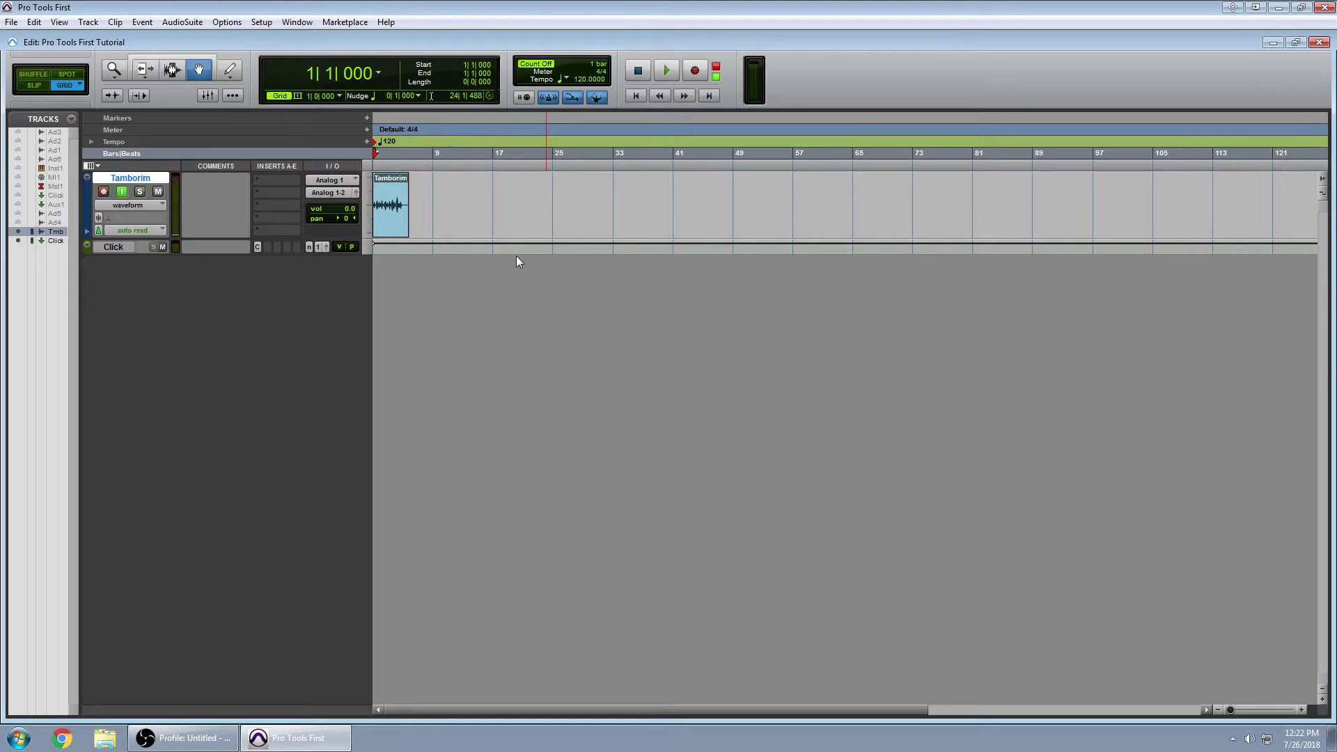
{"action": "key", "text": "ctrl+z"}
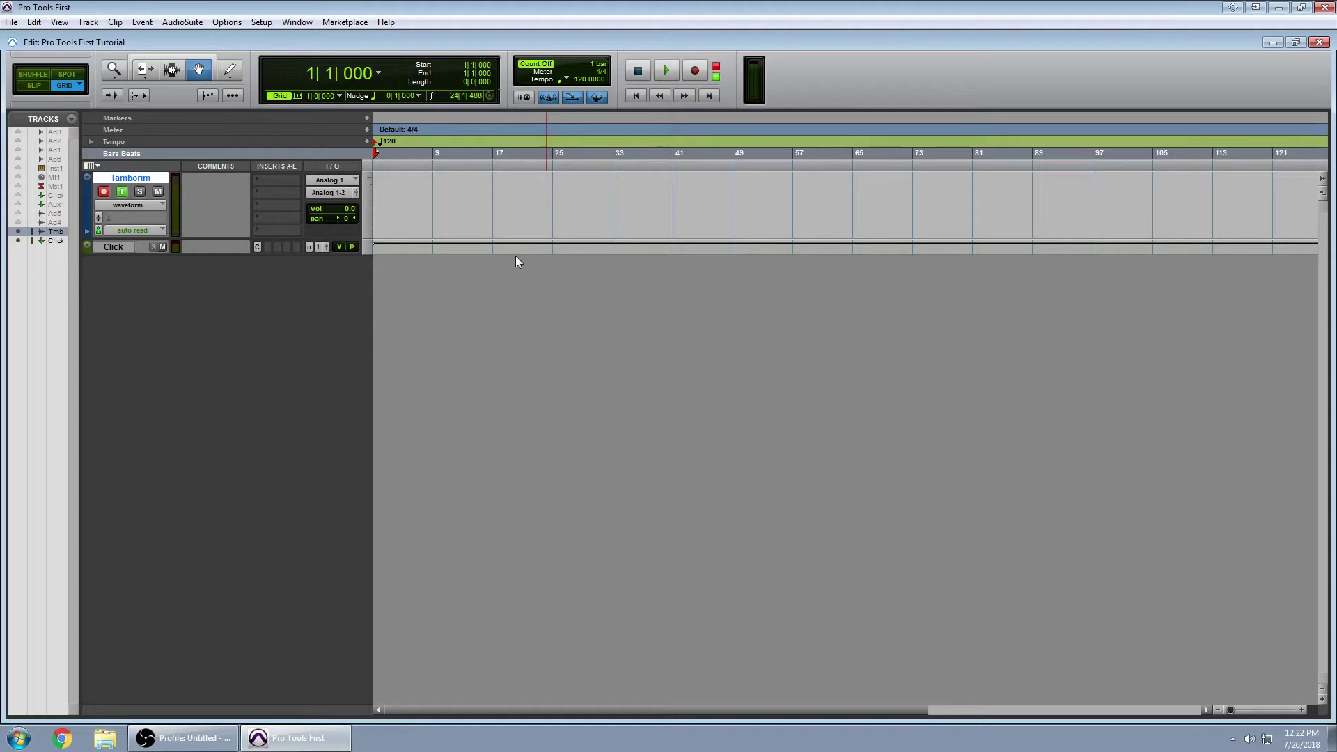
Record a take of about five bars on the Tamborim track, and turn off its record arming and input monitoring.
{"action": "key", "text": "ctrl+space"}
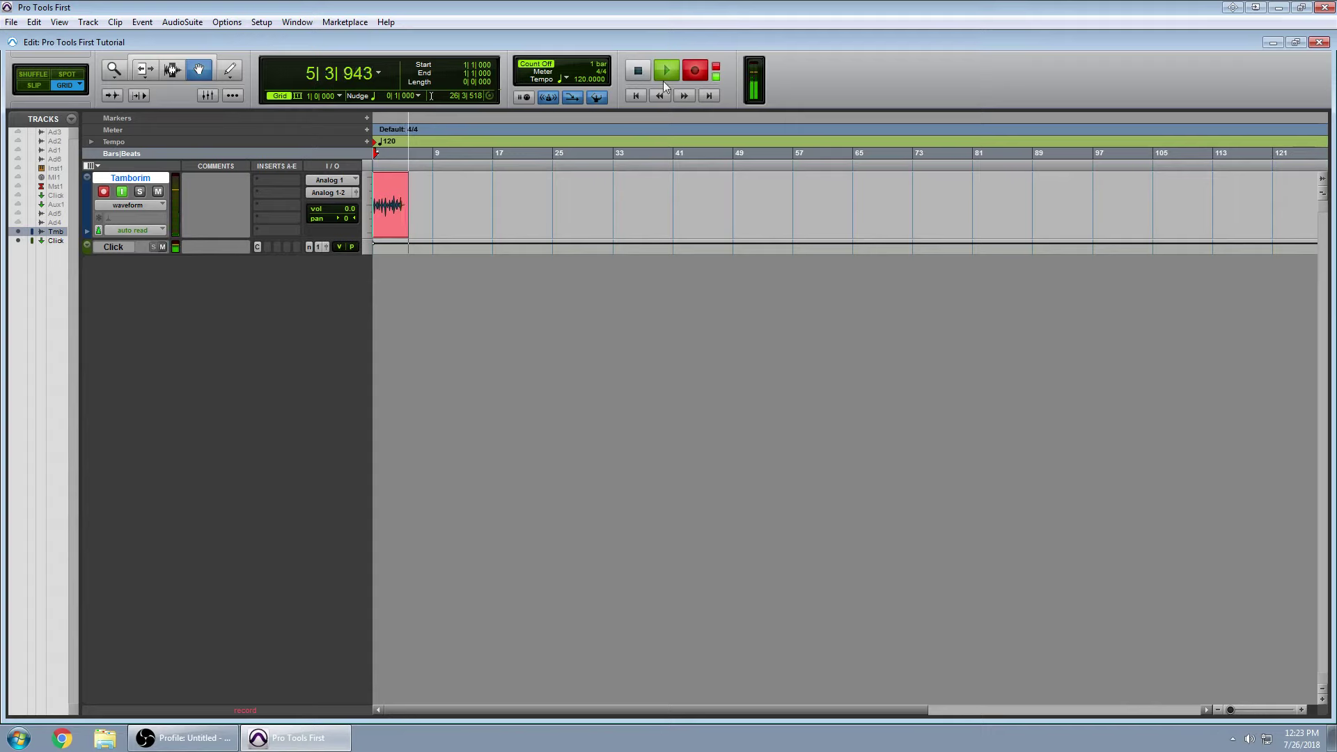
{"action": "left_click", "coordinate": [639, 73]}
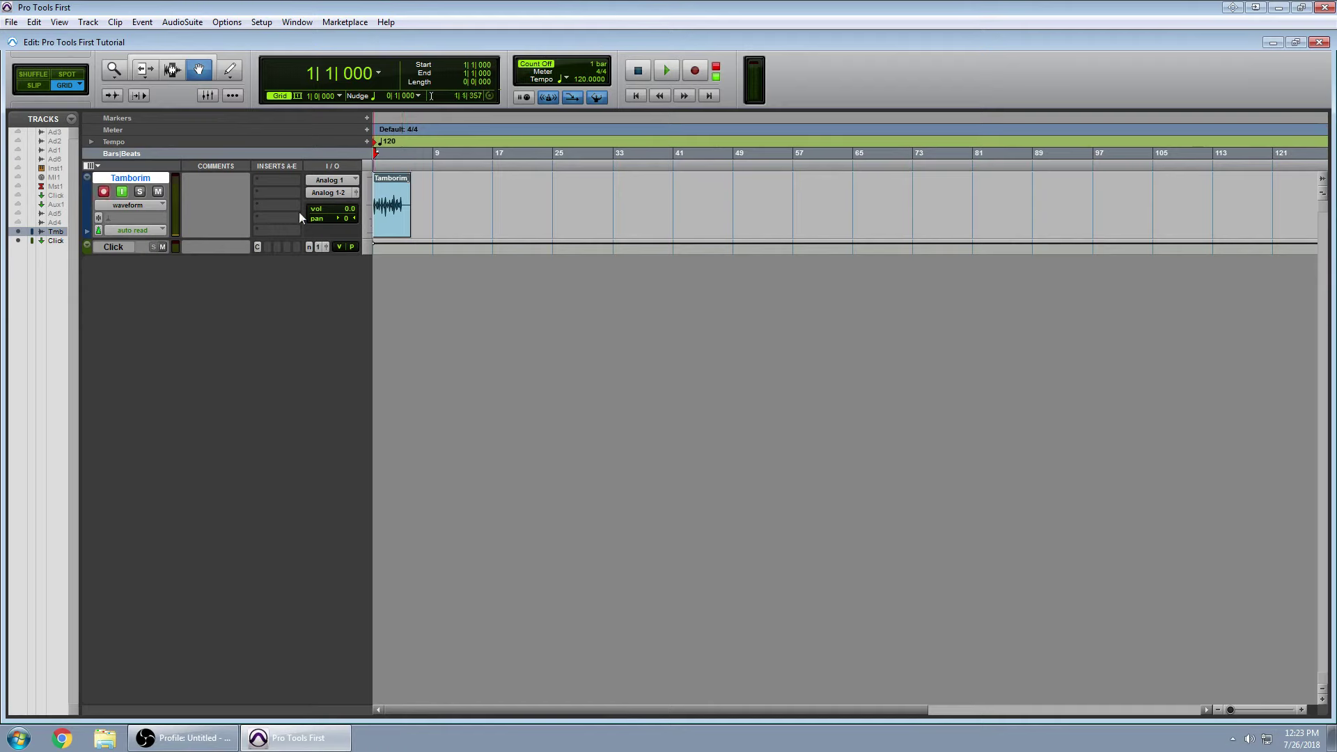
{"action": "left_click", "coordinate": [121, 192]}
Play back the Tamborim take with and without the metronome, leaving the metronome enabled.
{"action": "key", "text": "space"}
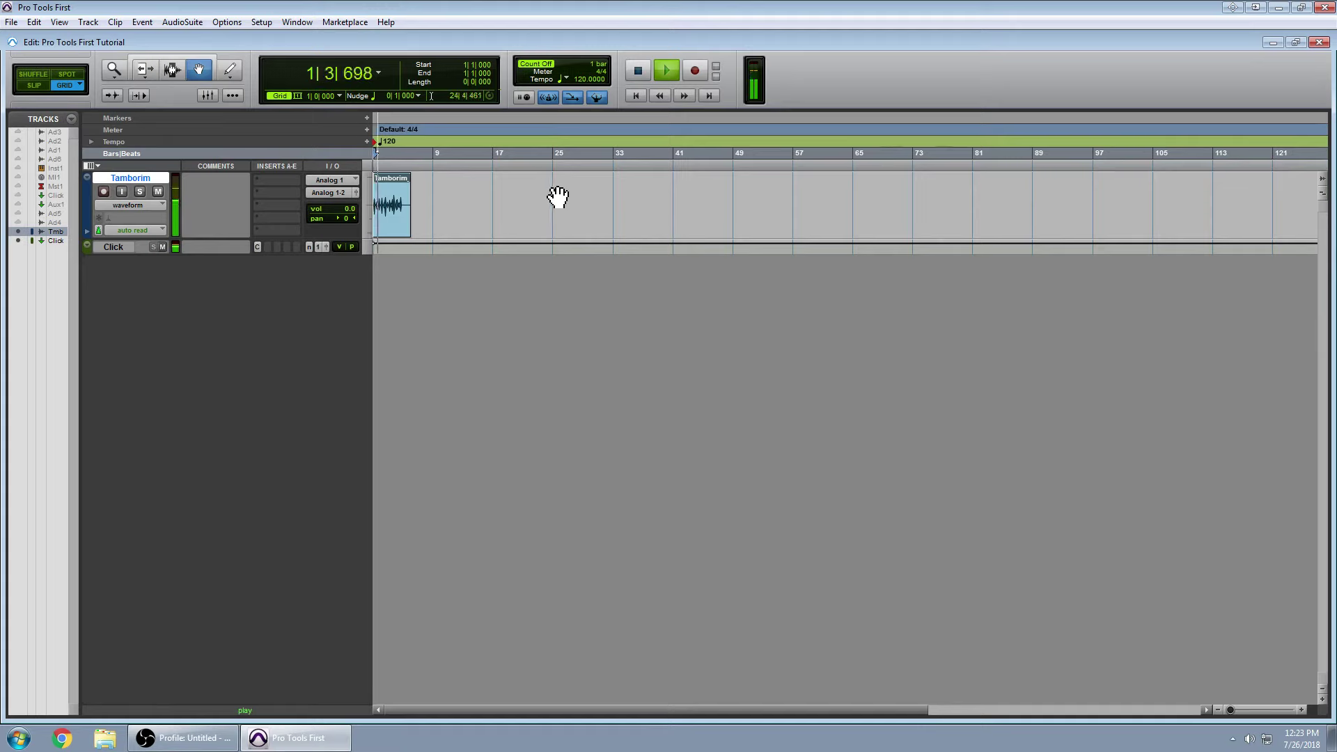
{"action": "left_click", "coordinate": [550, 98]}
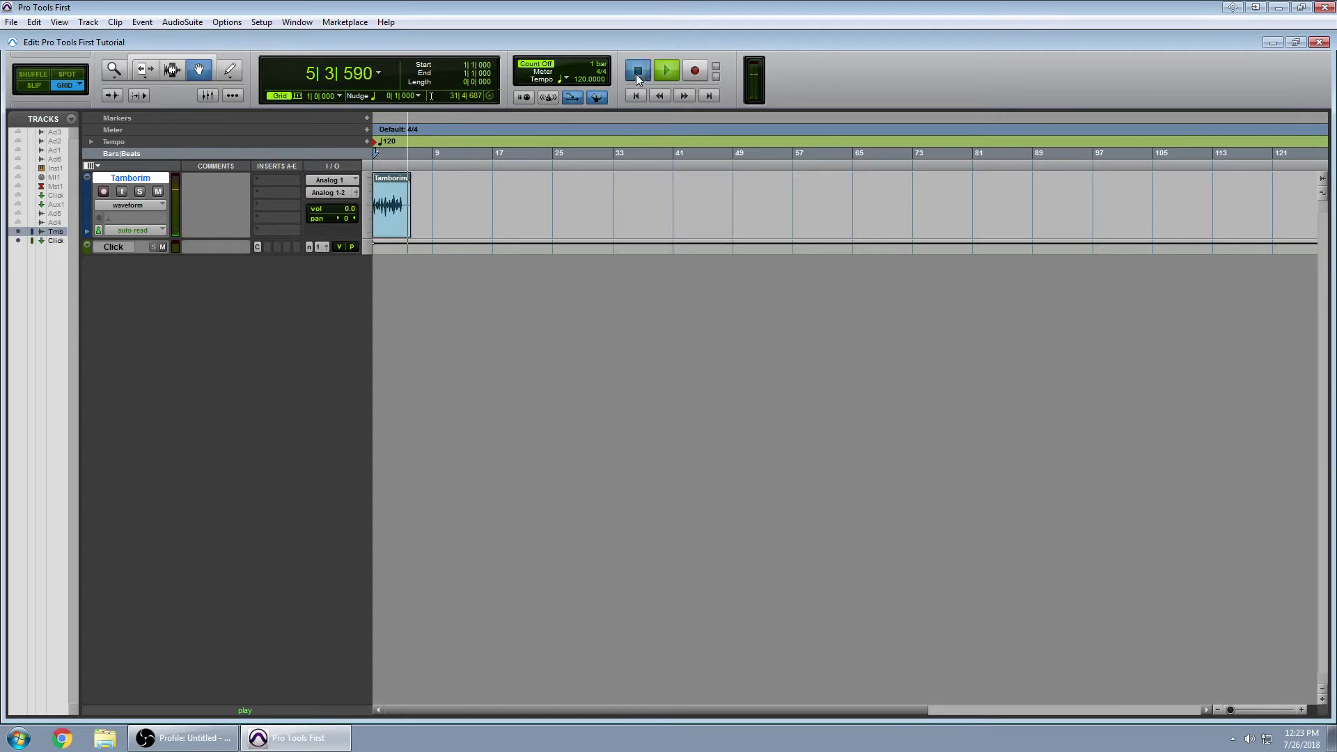
{"action": "left_click", "coordinate": [635, 96]}
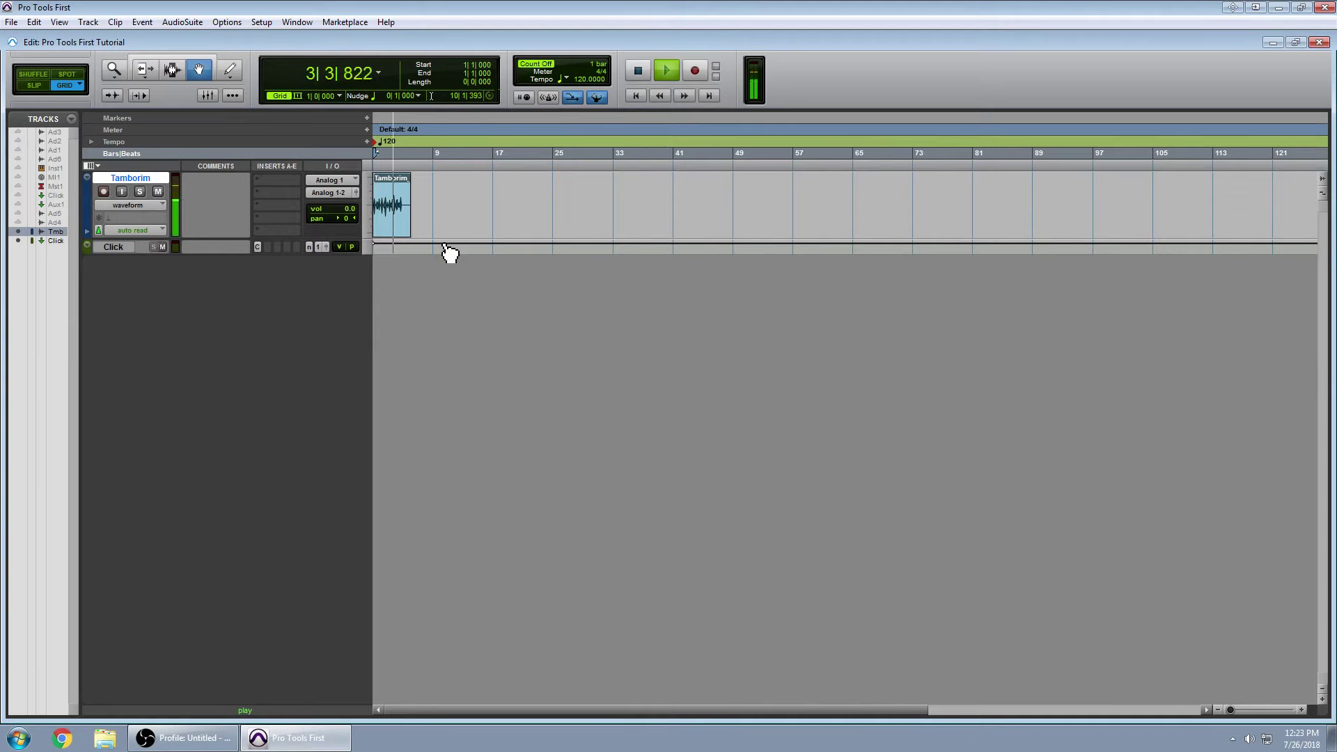
{"action": "left_click", "coordinate": [547, 97]}
{"action": "key", "text": "space"}
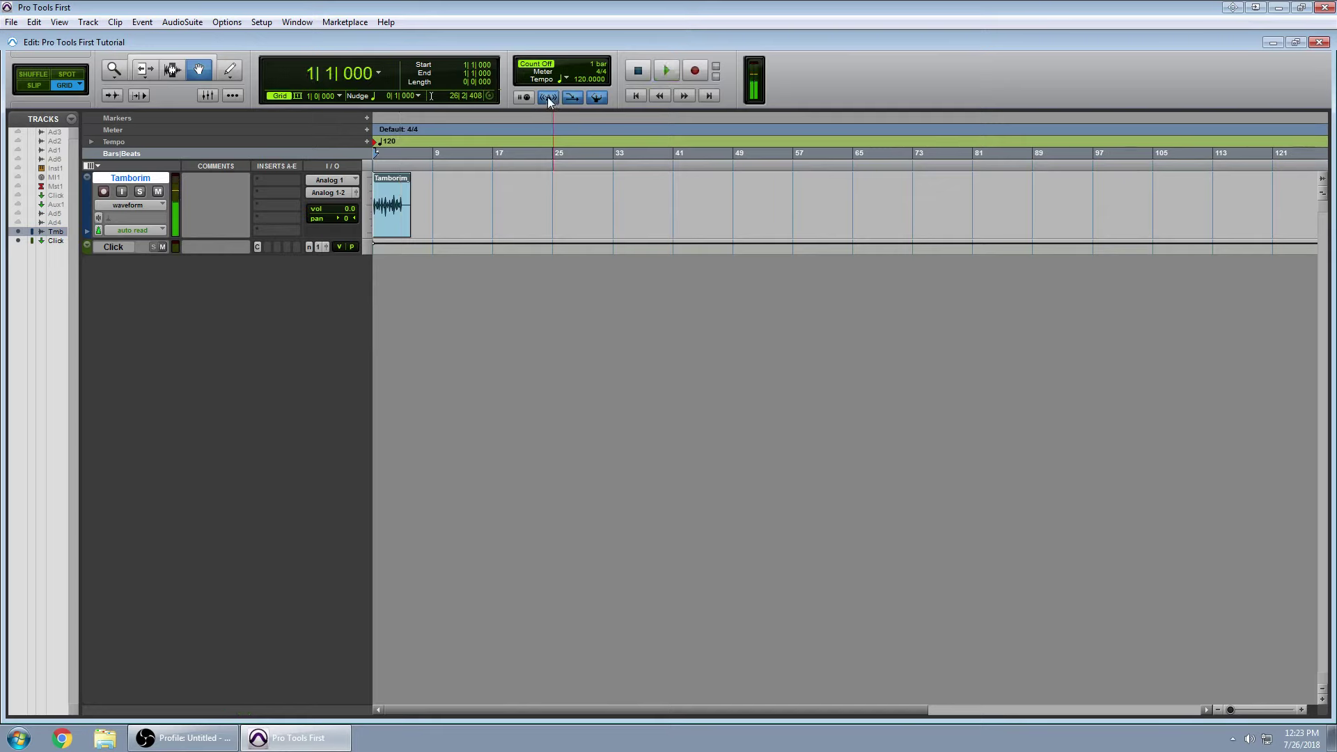
Select the recorded Tamborim clip, examine its waveform hits closely against the bars, and play it back.
{"action": "left_click", "coordinate": [391, 217]}
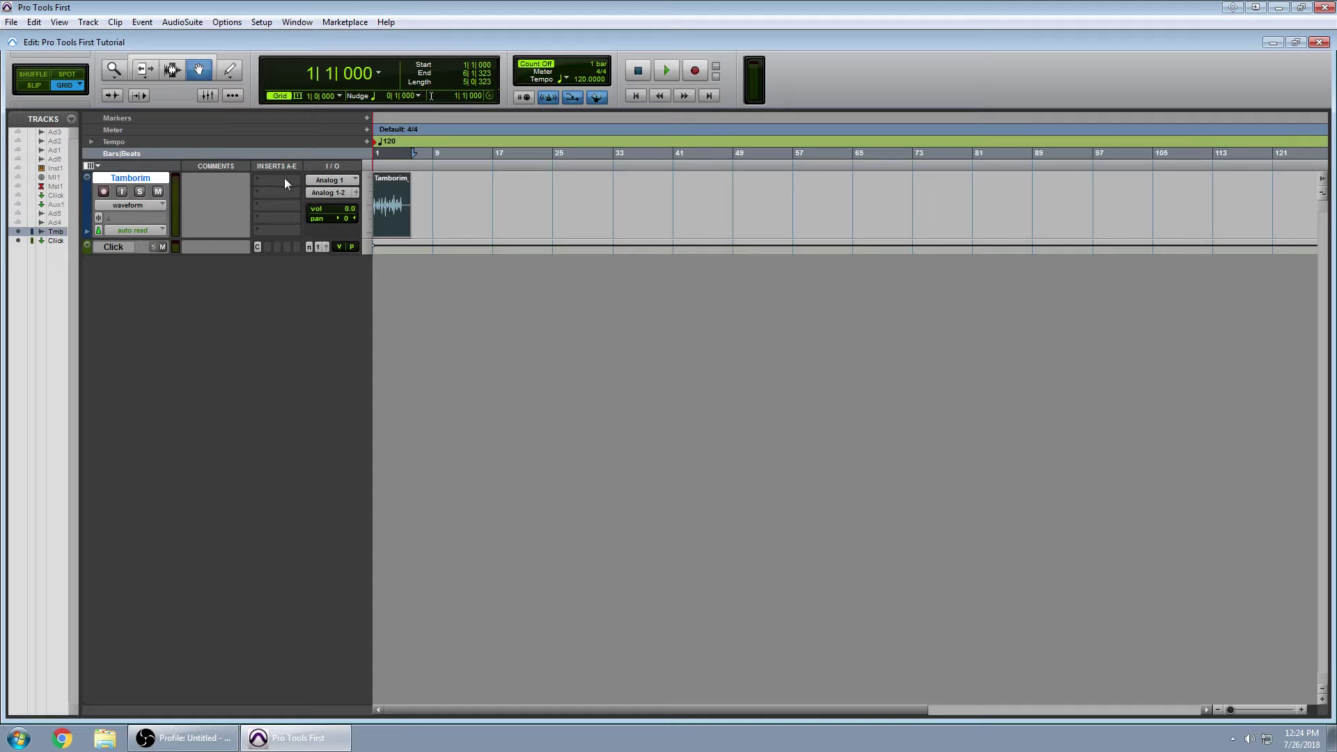
{"action": "key", "text": "ctrl+]"}
{"action": "key", "text": "ctrl+]"}
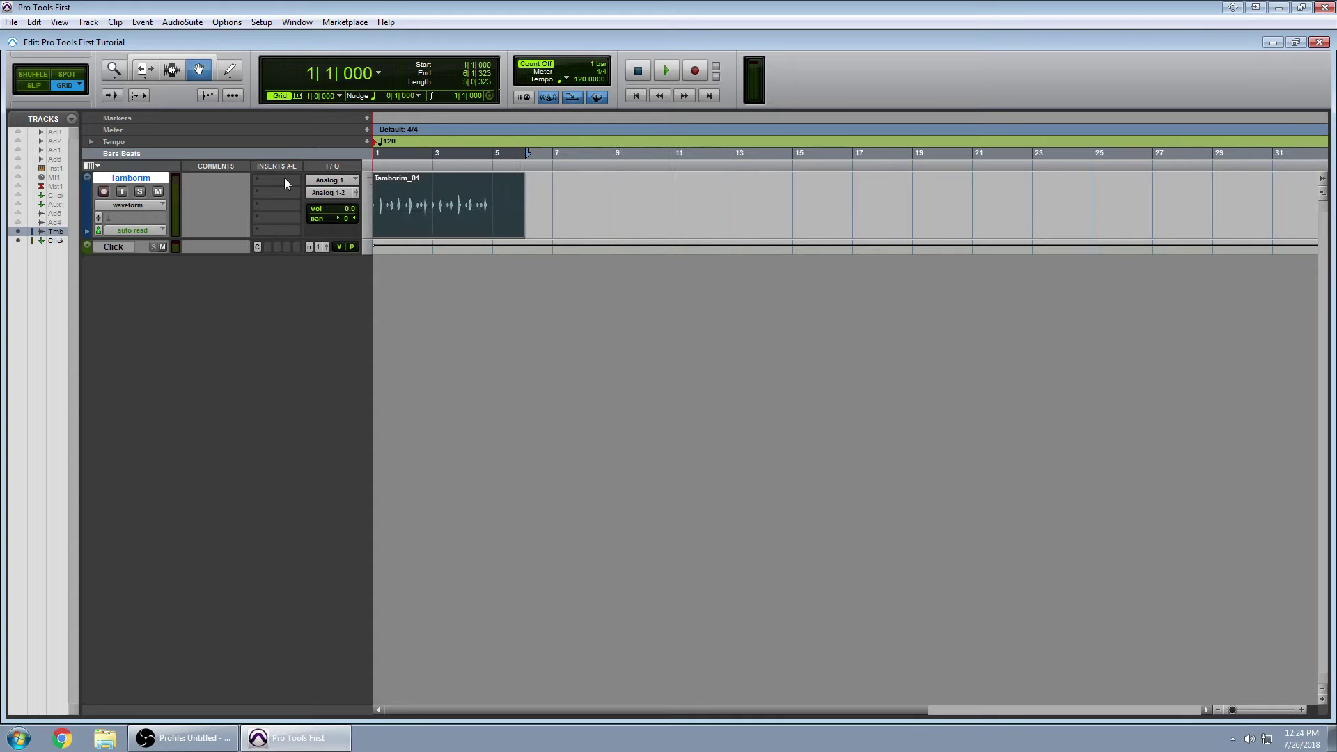
{"action": "key", "text": "ctrl+["}
{"action": "key", "text": "ctrl+["}
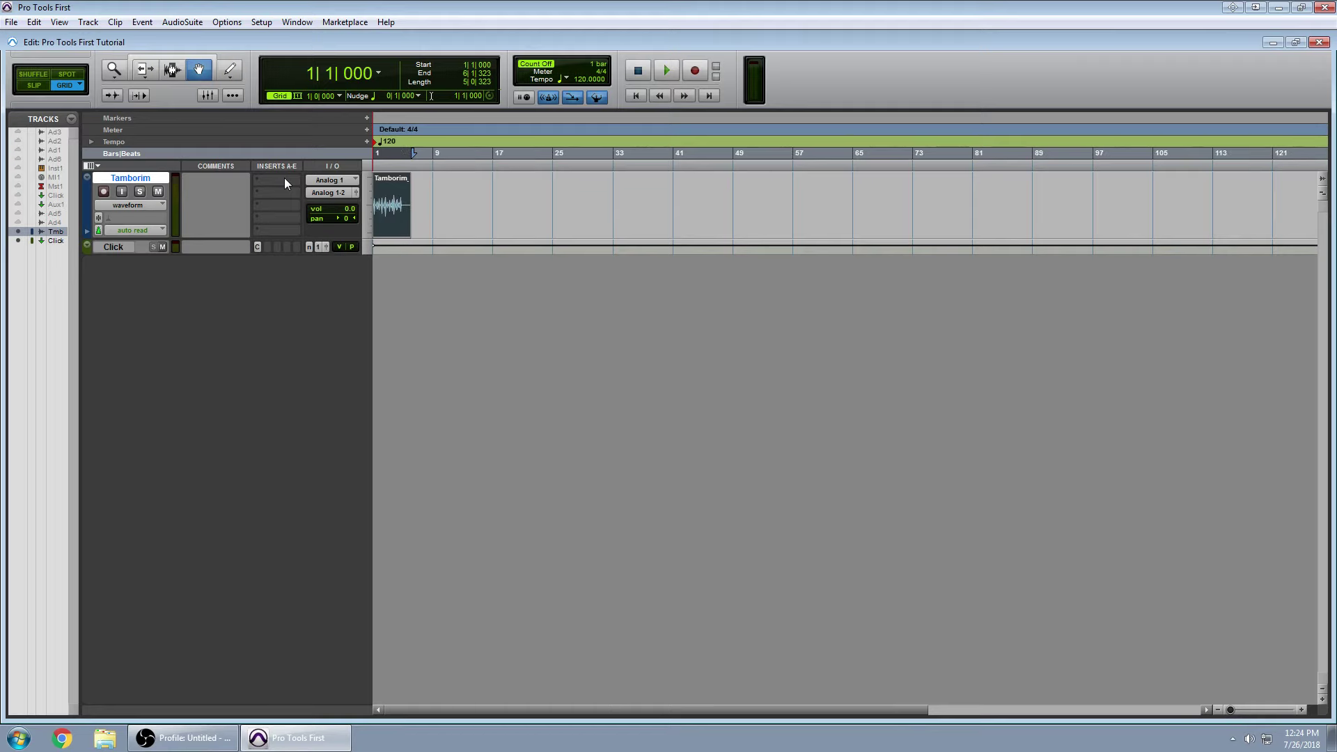
{"action": "key", "text": "ctrl+]"}
{"action": "key", "text": "ctrl+]"}
{"action": "key", "text": "ctrl+]"}
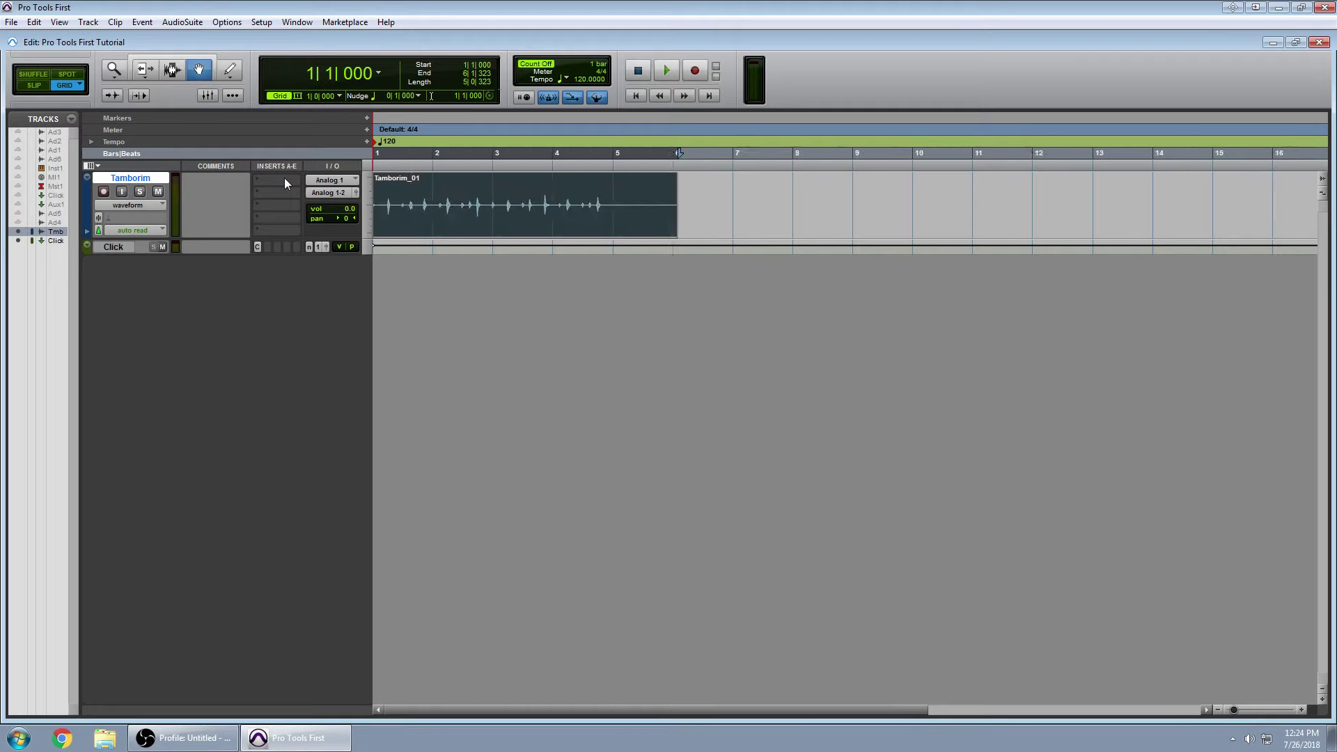
{"action": "key", "text": "ctrl+]"}
{"action": "key", "text": "ctrl+]"}
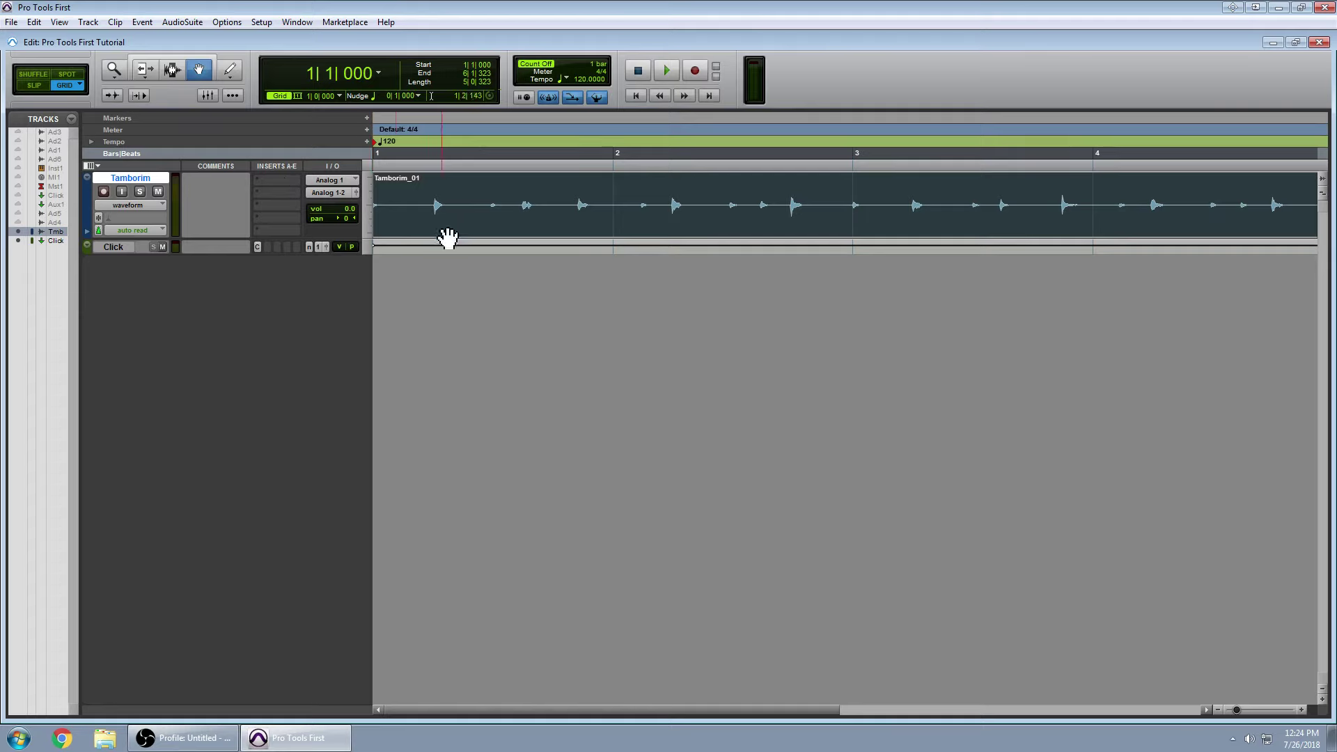
{"action": "key", "text": "space"}
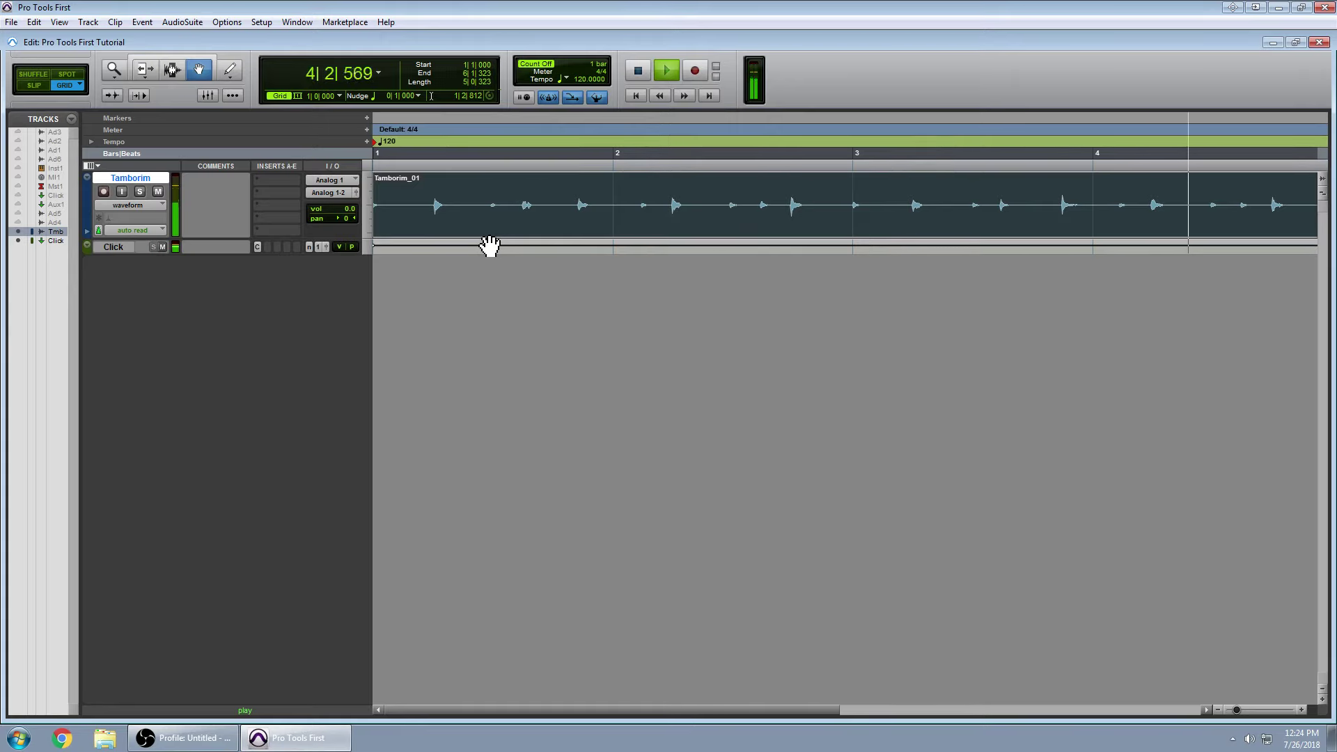
{"action": "key", "text": "space"}
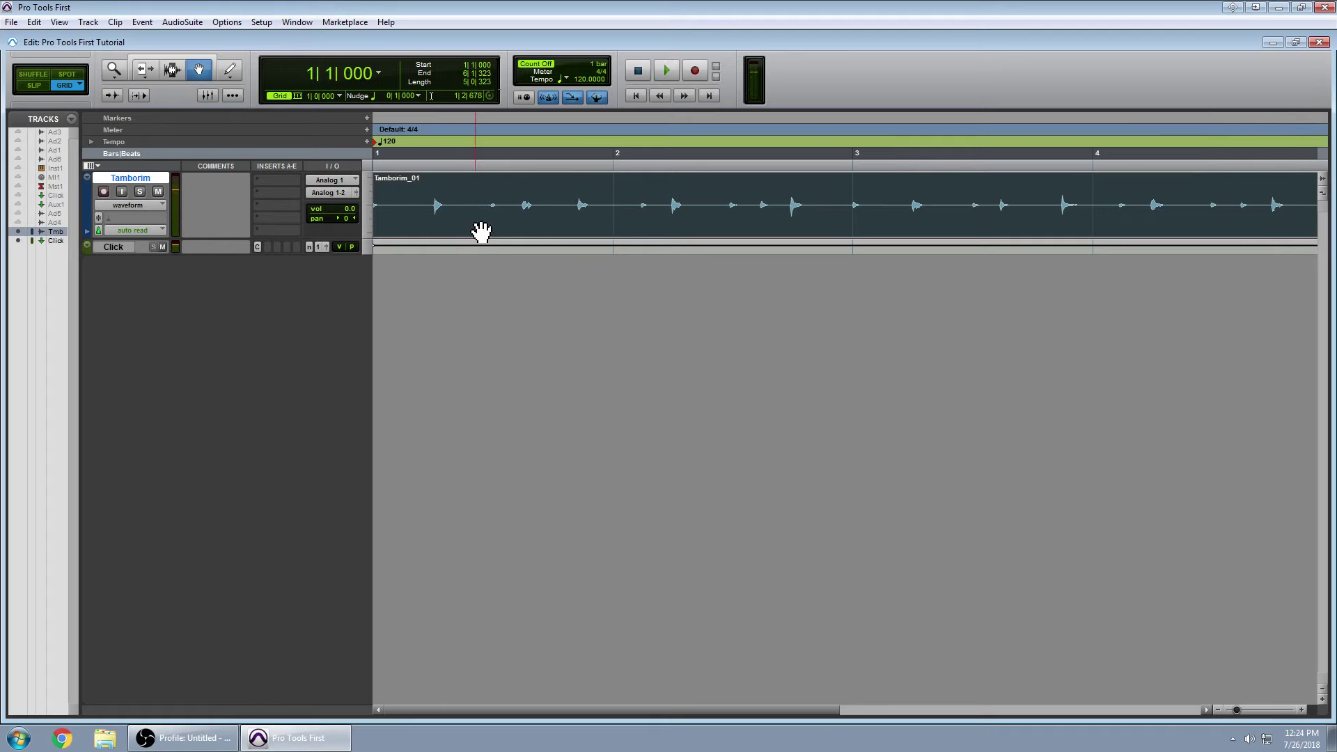
Set the grid resolution to 1/8 note.
{"action": "left_click", "coordinate": [340, 97]}
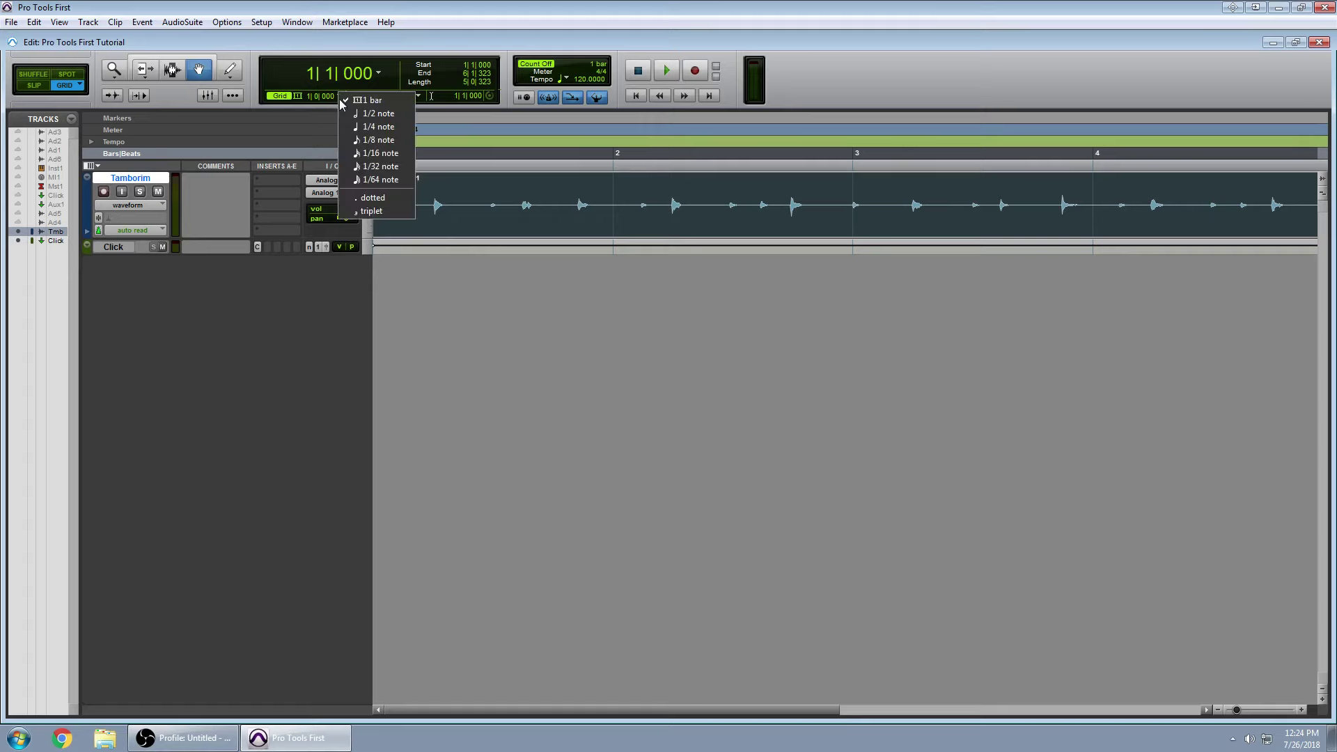
{"action": "left_click", "coordinate": [371, 140]}
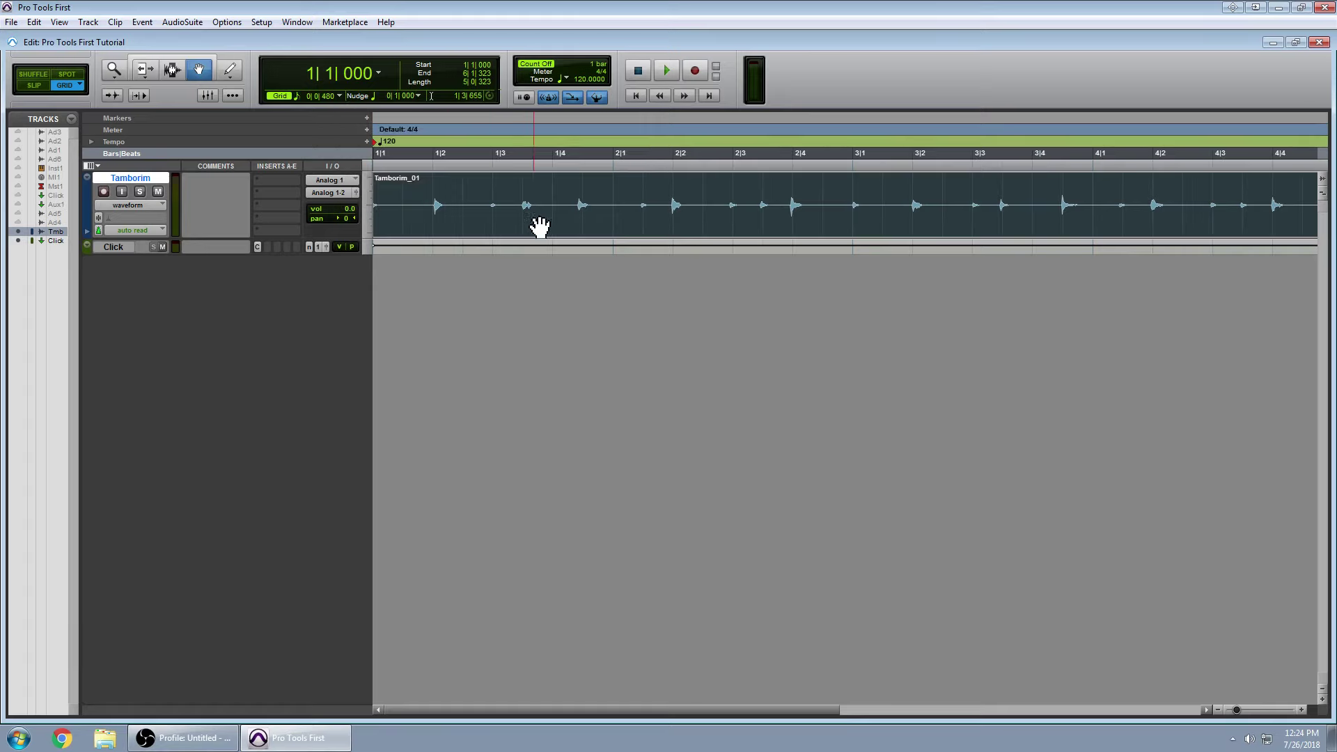